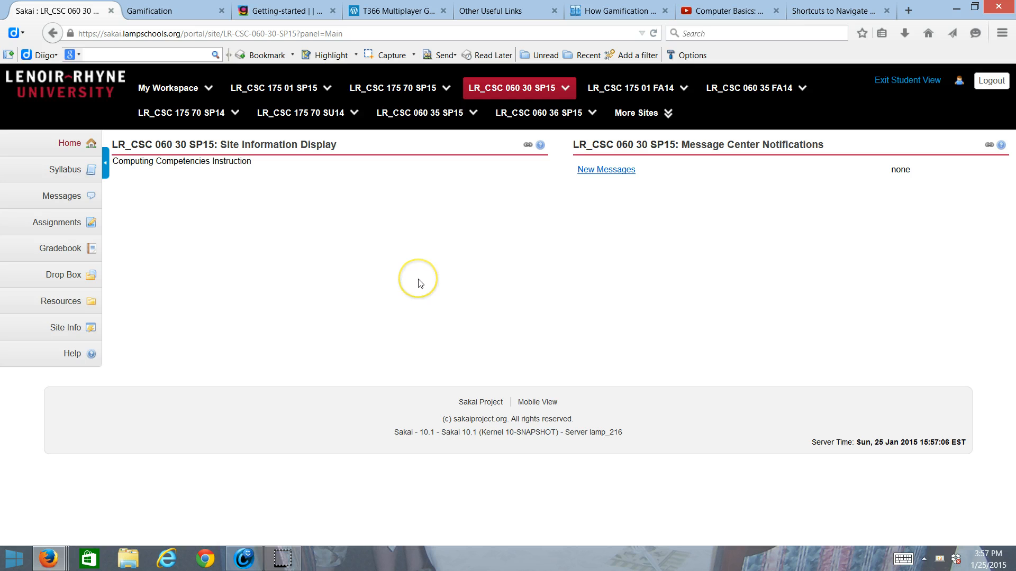
# Open the Word Practice Document.docx attachment of the Practice Word Assignment in Microsoft Word
pyautogui.click(60, 227)
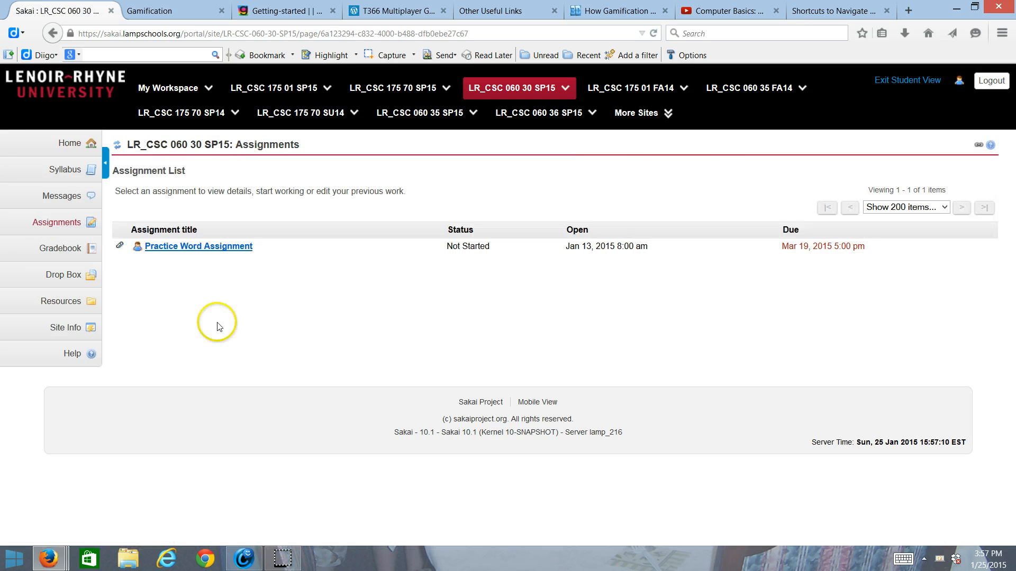
pyautogui.click(200, 255)
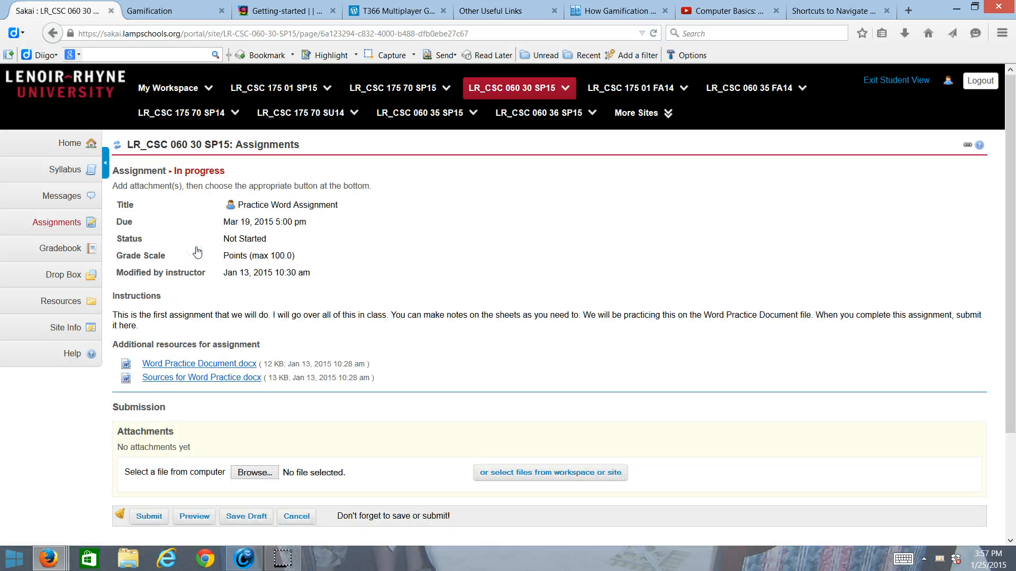
pyautogui.click(188, 365)
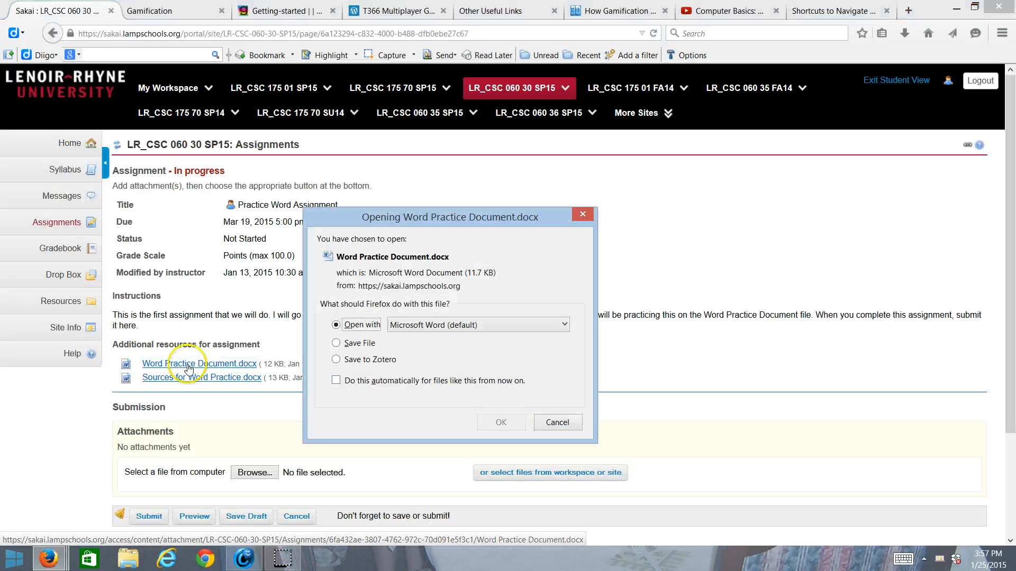
pyautogui.click(503, 422)
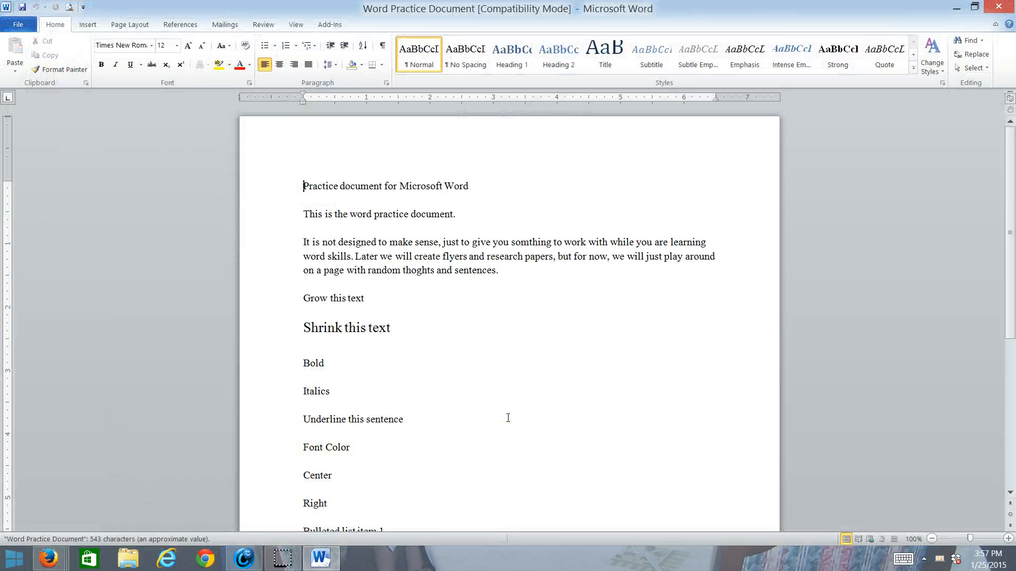
# Save the file as Word Practice Document in the Documents folder as a Word Document, accepting the new file format
pyautogui.click(505, 397)
pyautogui.click(21, 25)
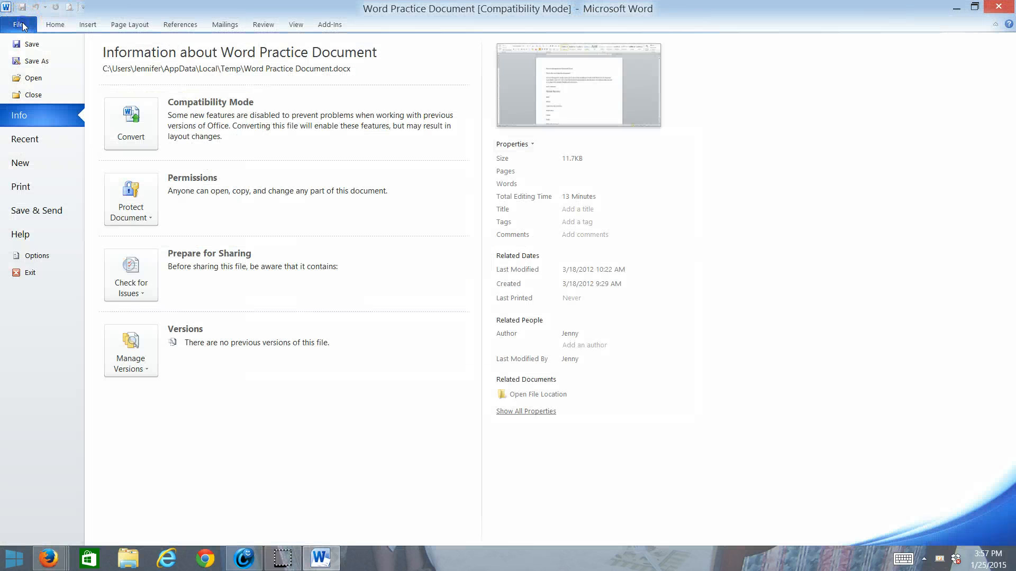
pyautogui.click(32, 62)
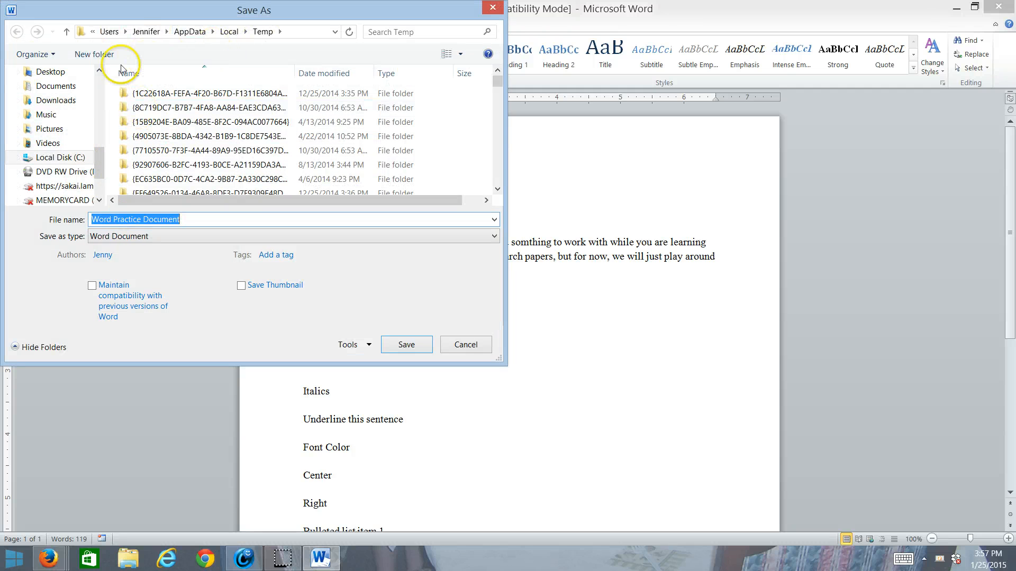
pyautogui.click(61, 89)
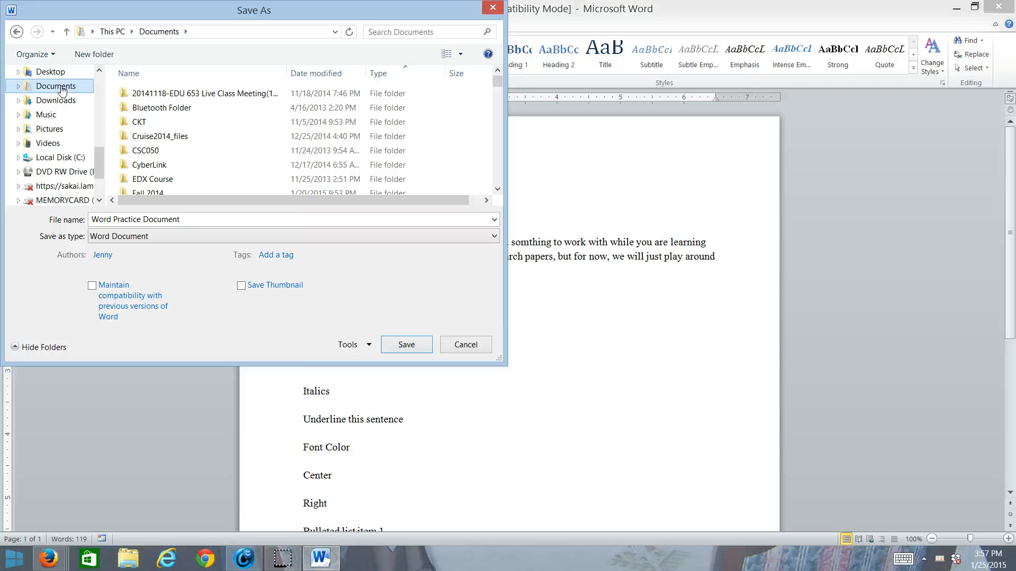
pyautogui.doubleClick(62, 88)
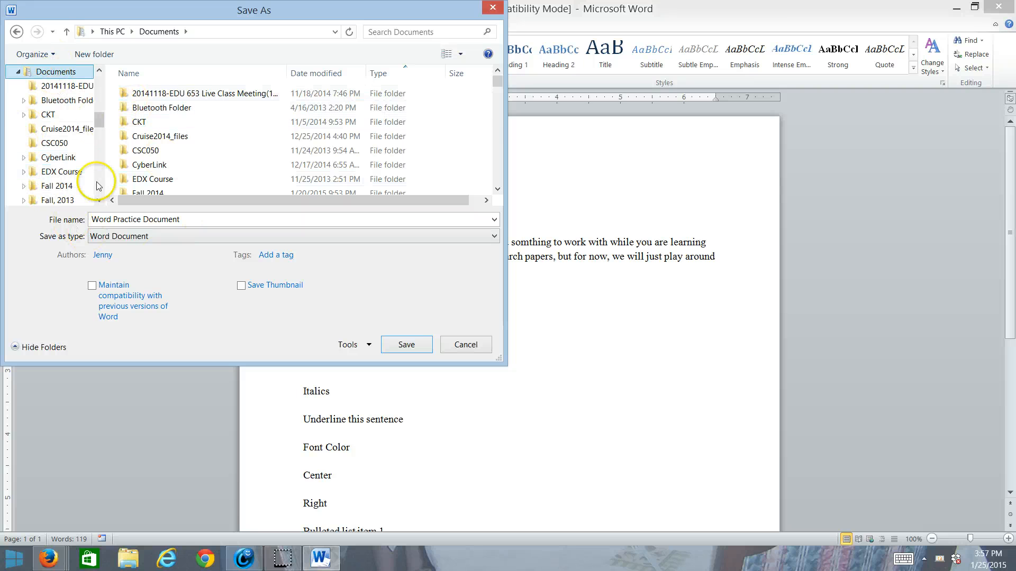
pyautogui.click(392, 345)
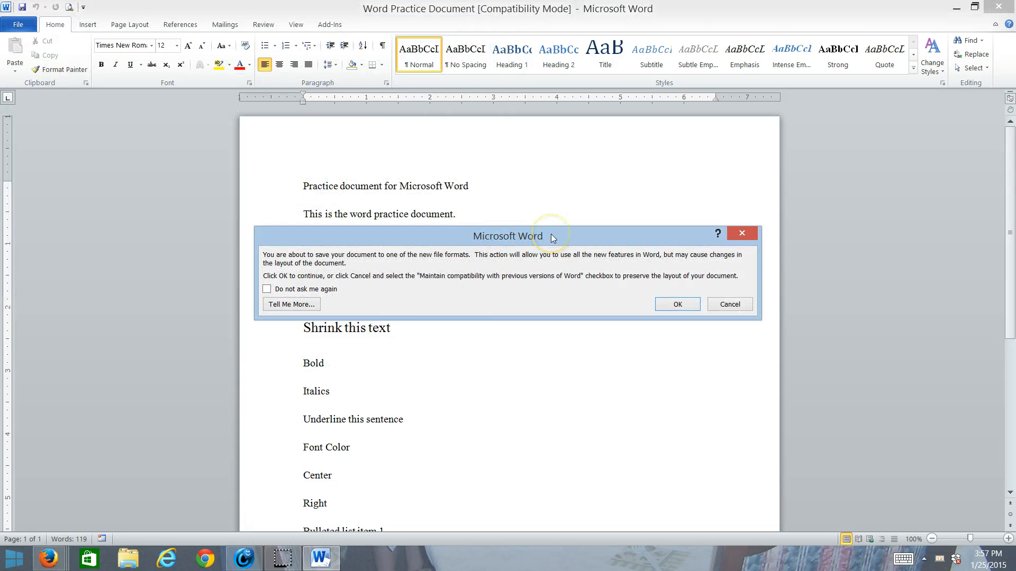
pyautogui.click(691, 301)
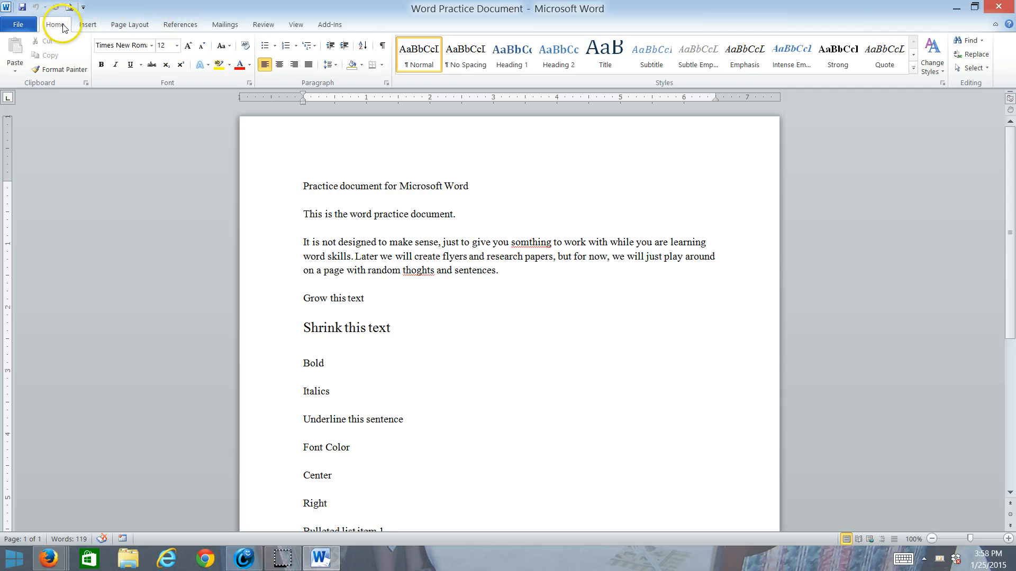
# Examine the command sets for inserting, page layout, references, mailings, review, view and add-ins, ending at the home commands
pyautogui.click(85, 26)
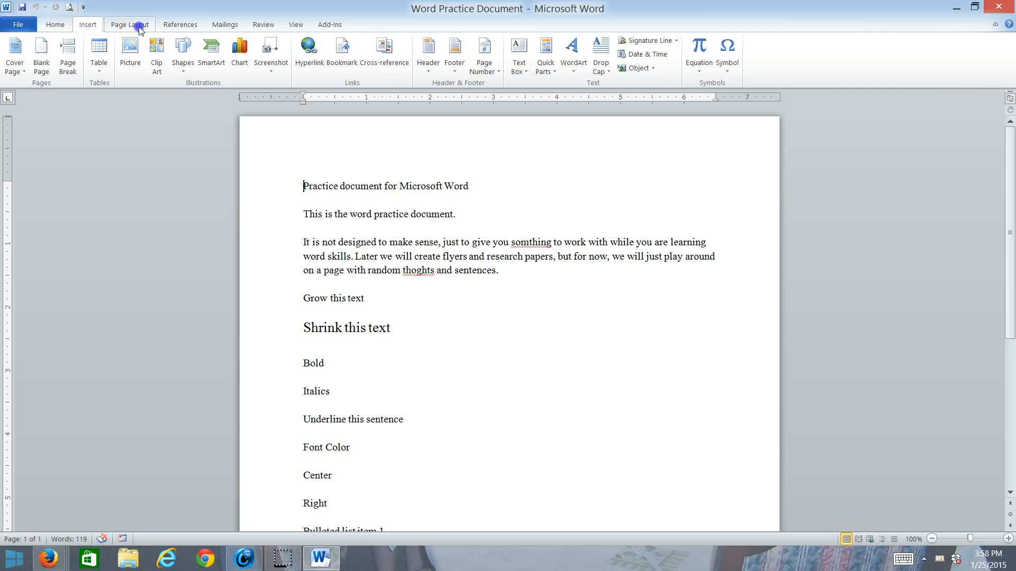
pyautogui.click(136, 26)
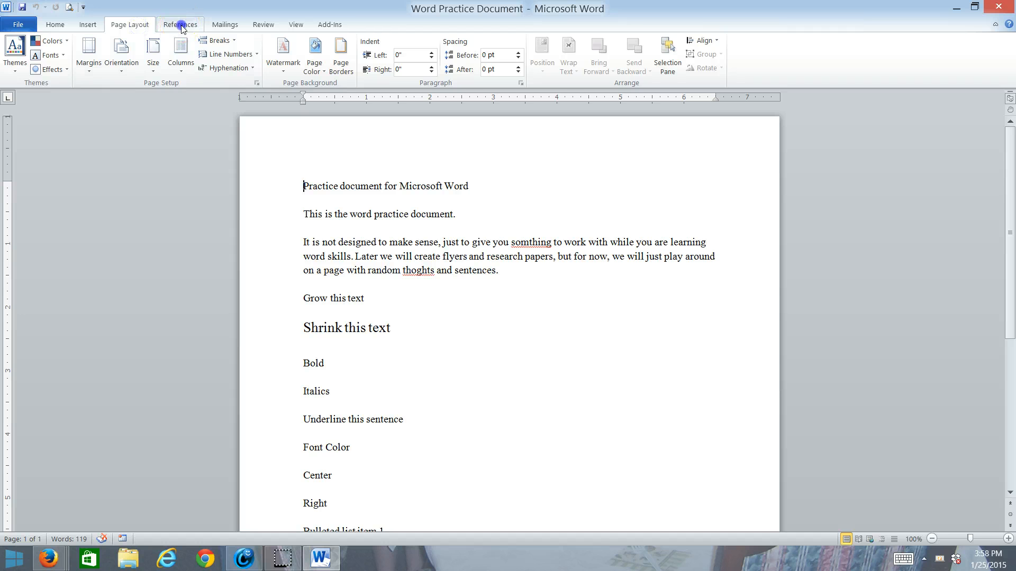
pyautogui.click(181, 25)
pyautogui.click(224, 25)
pyautogui.click(266, 26)
pyautogui.click(296, 25)
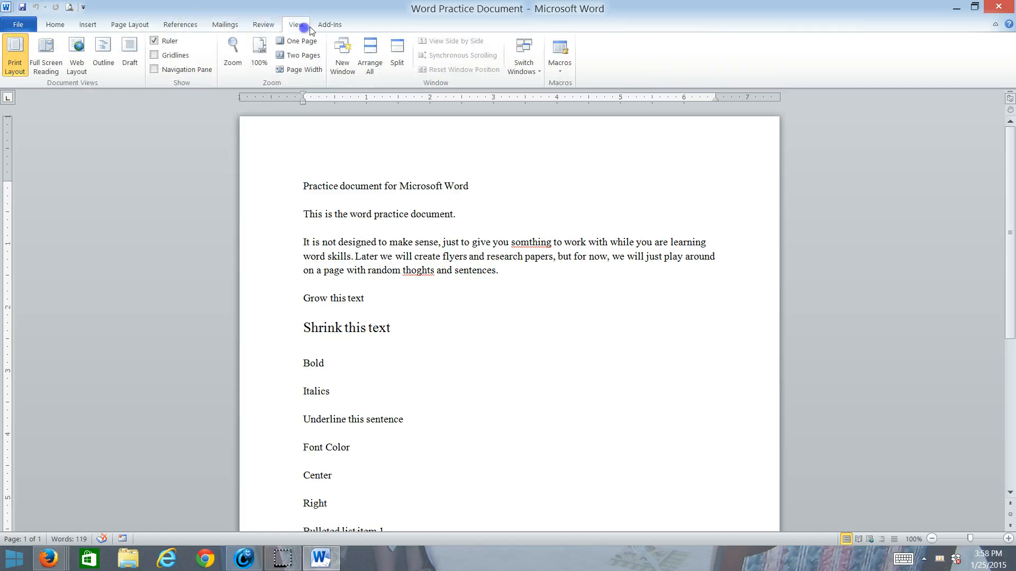
pyautogui.click(330, 25)
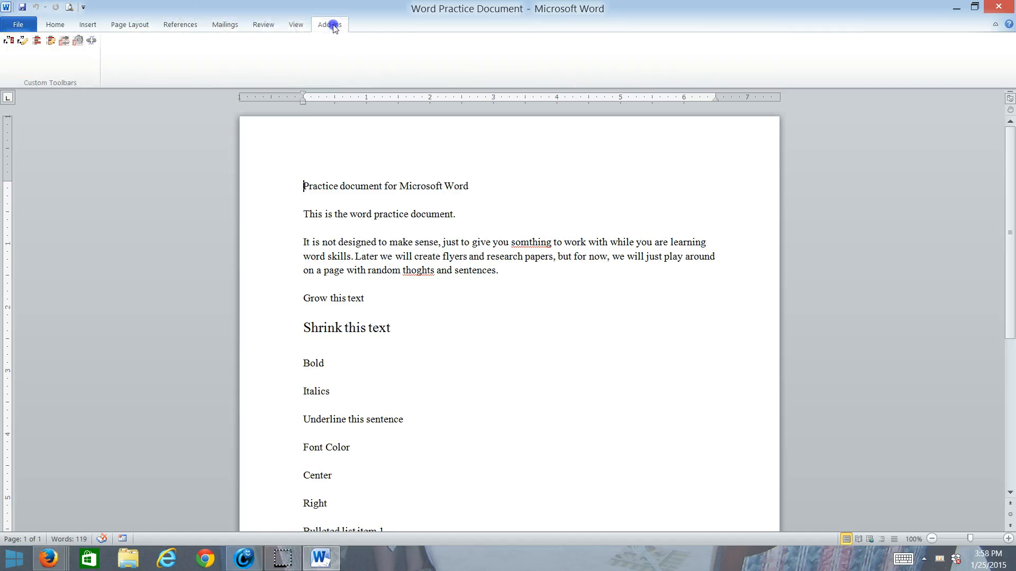
pyautogui.click(56, 25)
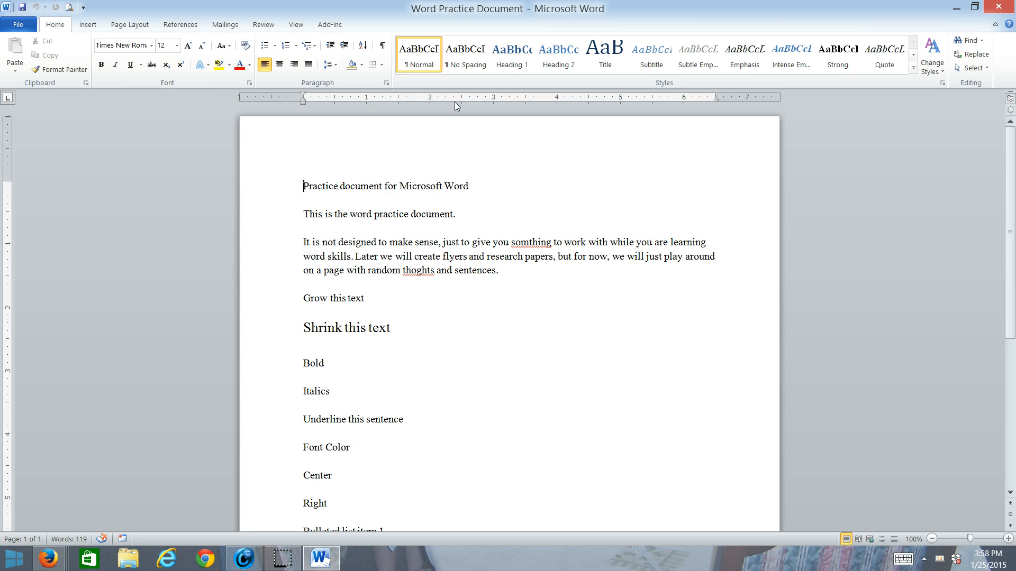
# Hide the document's rulers, display them again and return to the home commands
pyautogui.click(297, 25)
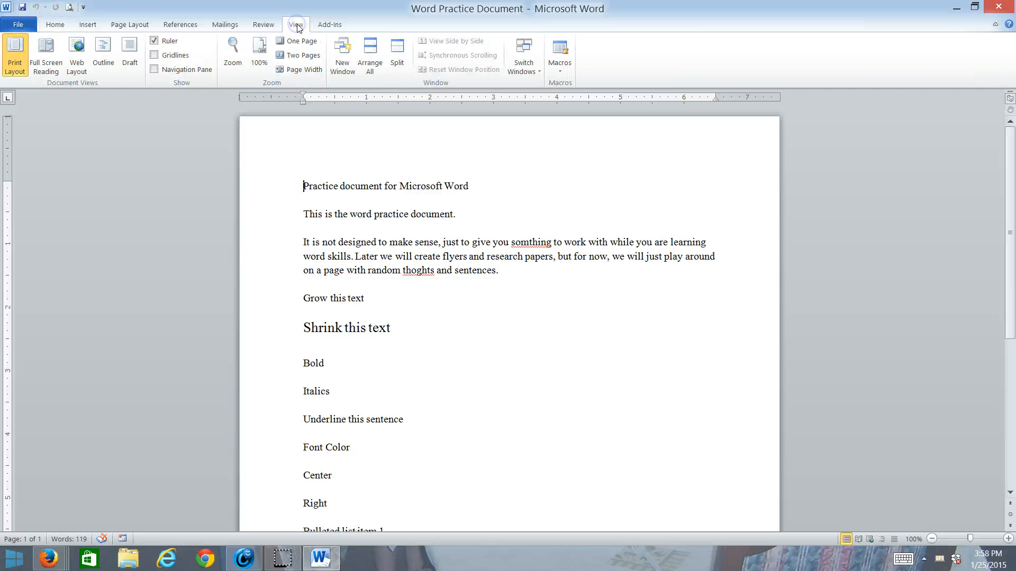
pyautogui.click(154, 42)
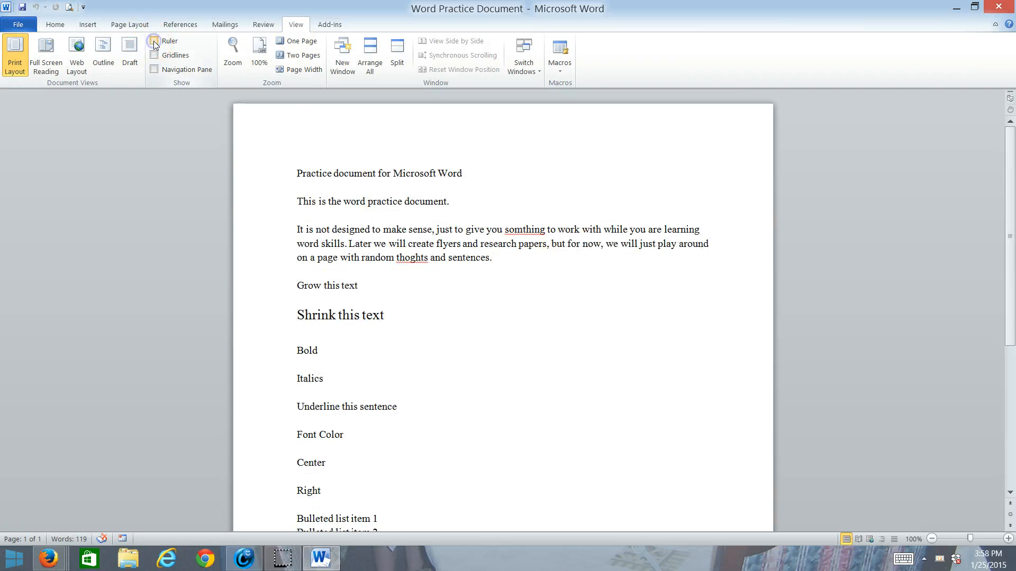
pyautogui.click(153, 42)
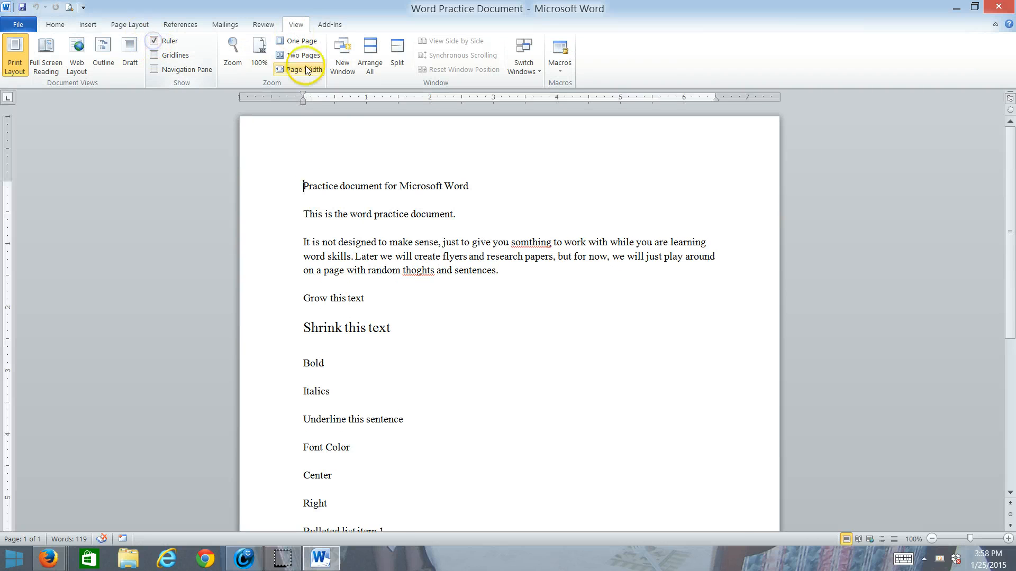
pyautogui.click(59, 26)
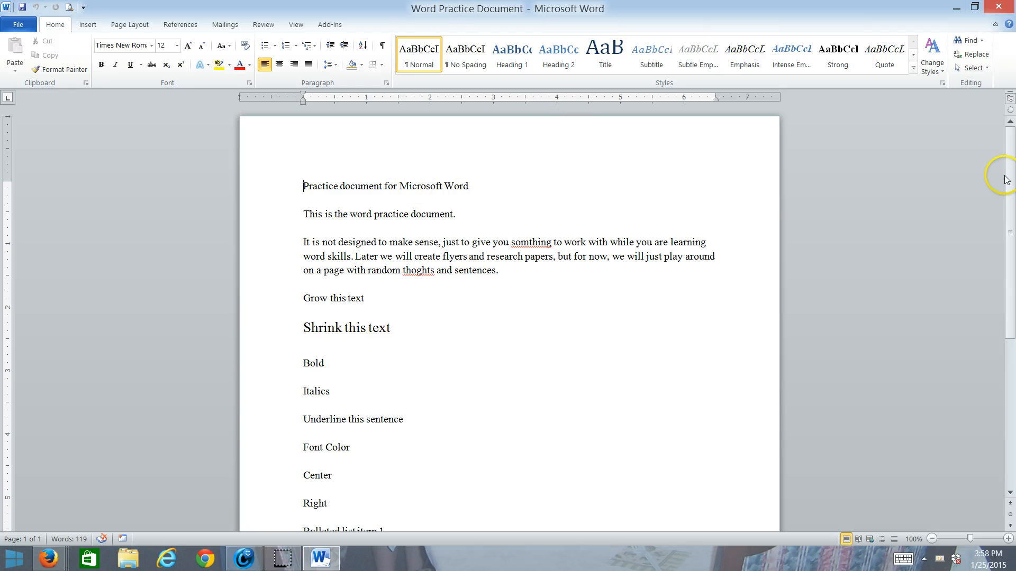
# Set the line spacing of the entire document to 3.0
pyautogui.moveTo(1005, 178); pyautogui.dragTo(1008, 133)
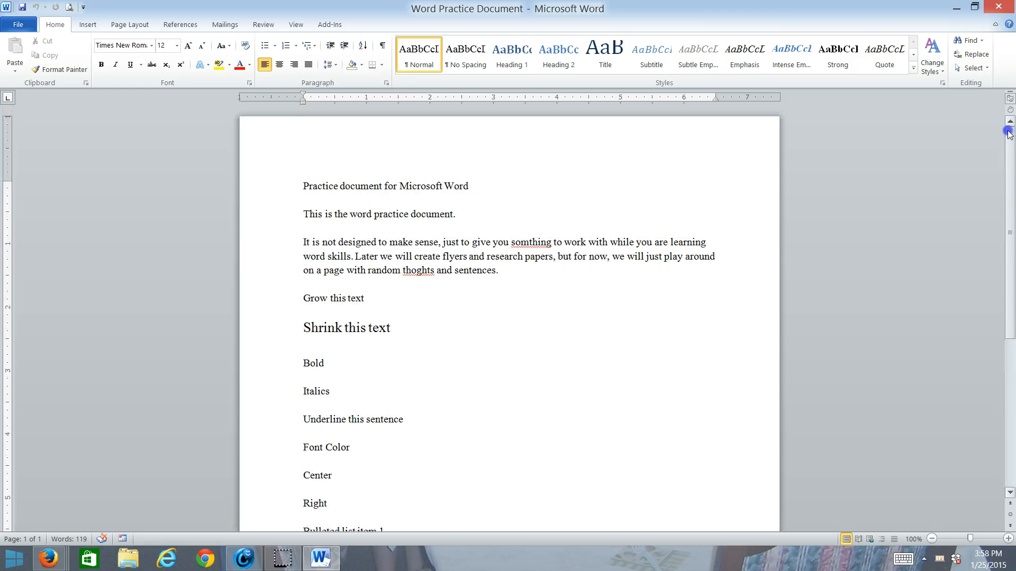
pyautogui.tripleClick(259, 289)
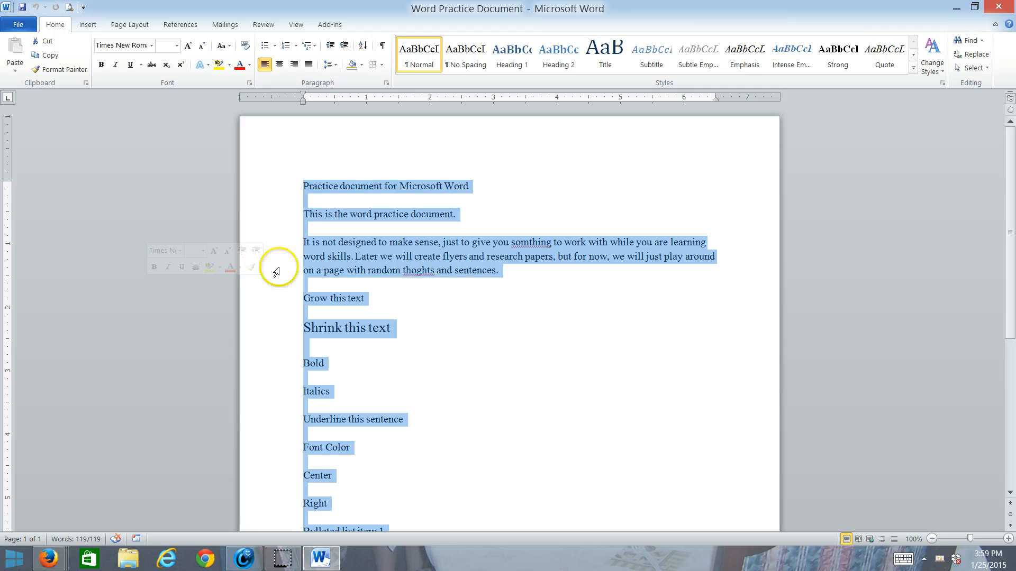
pyautogui.click(329, 64)
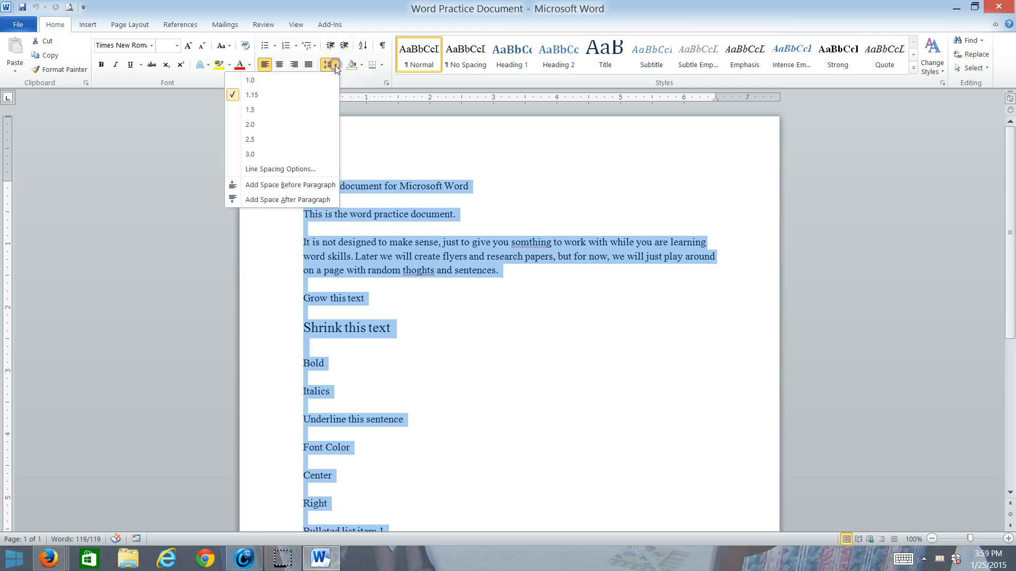
pyautogui.click(298, 157)
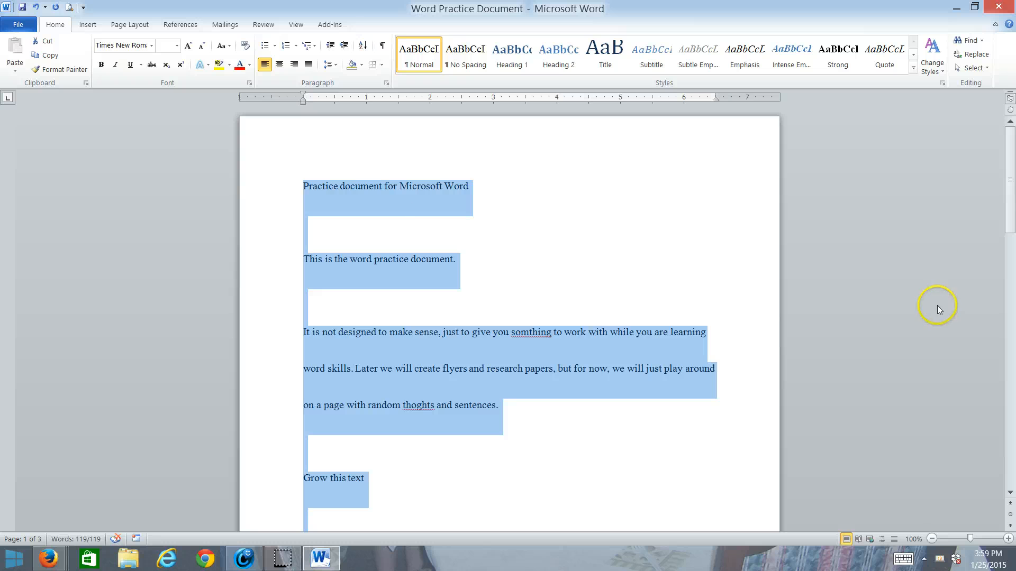
# Look through the pages of the triple-spaced document and return to its beginning
pyautogui.moveTo(1014, 170); pyautogui.dragTo(1001, 125)
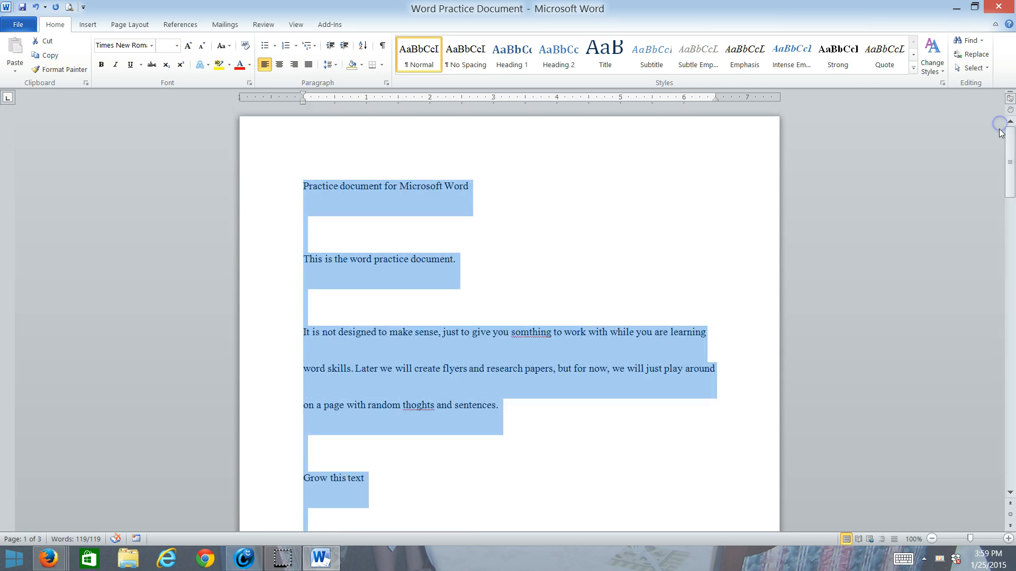
pyautogui.click(1012, 327)
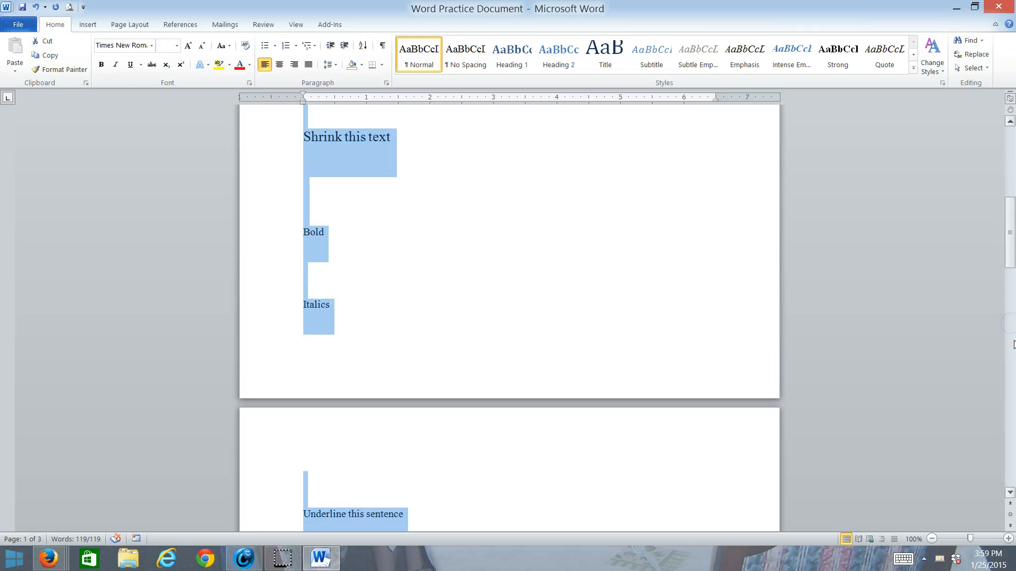
pyautogui.click(1011, 365)
pyautogui.click(1005, 384)
pyautogui.click(1012, 165)
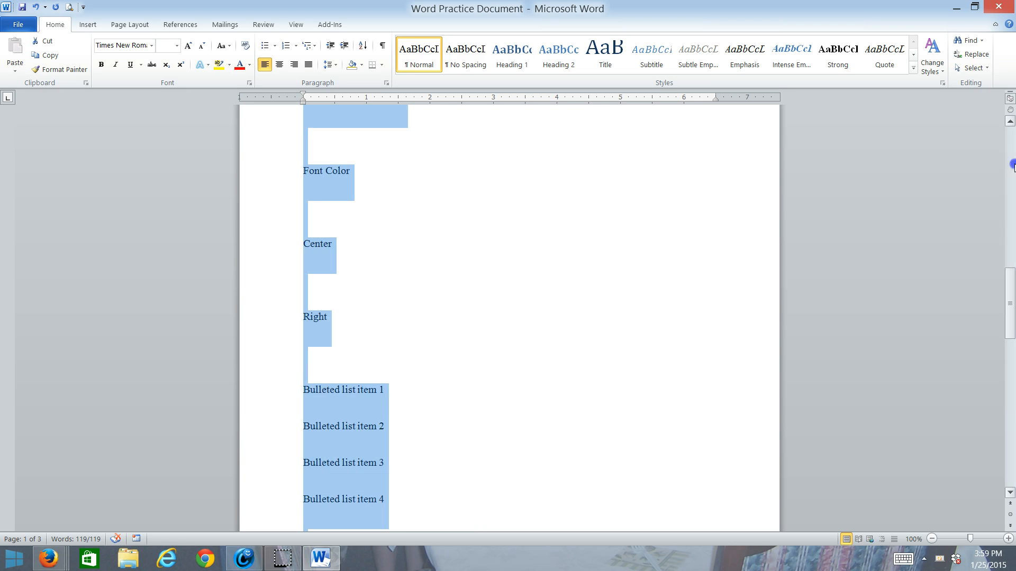
pyautogui.click(1012, 161)
pyautogui.click(1012, 161)
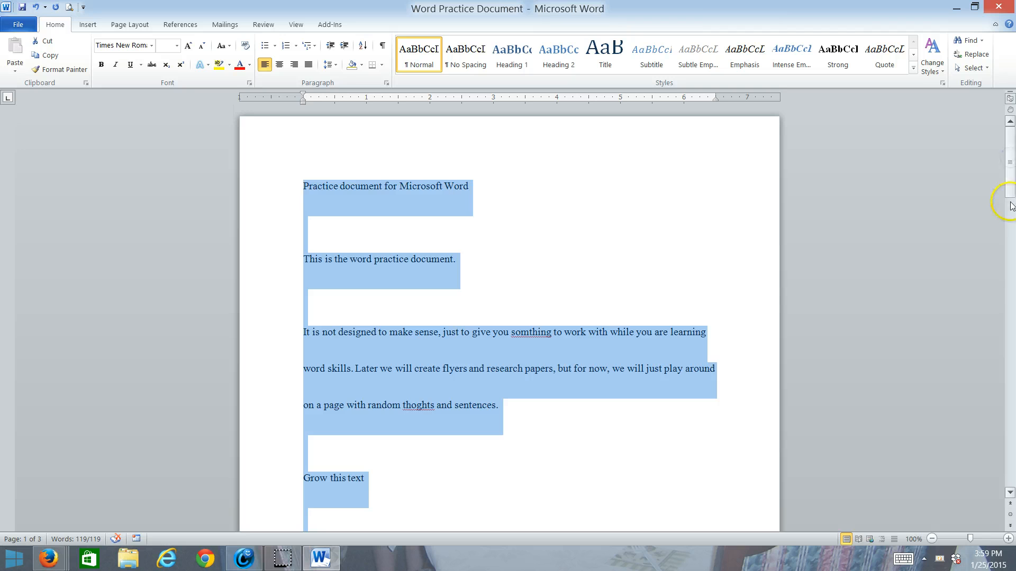
pyautogui.click(1010, 493)
pyautogui.click(1010, 493)
pyautogui.click(1010, 492)
pyautogui.click(1010, 493)
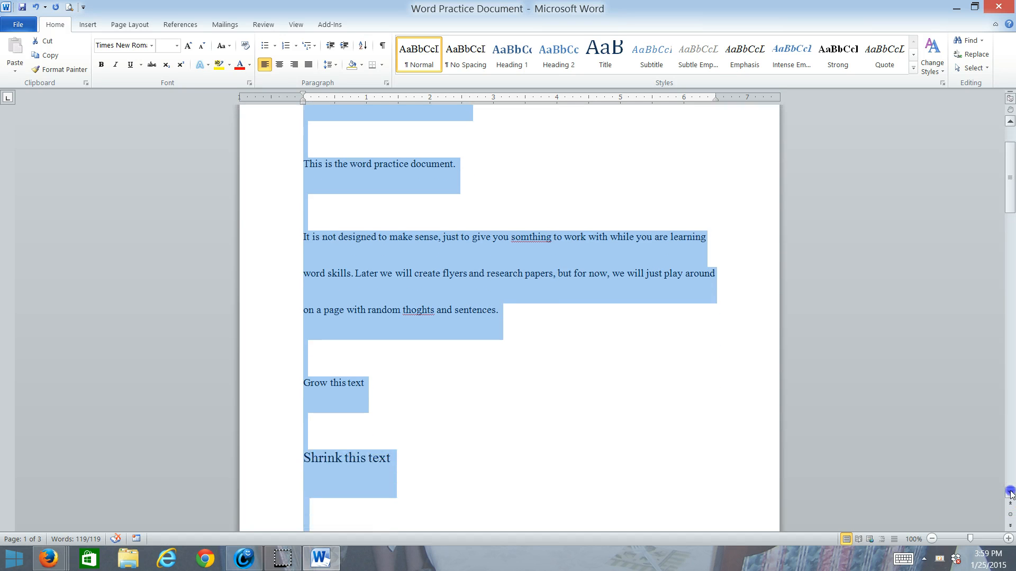
pyautogui.click(1010, 122)
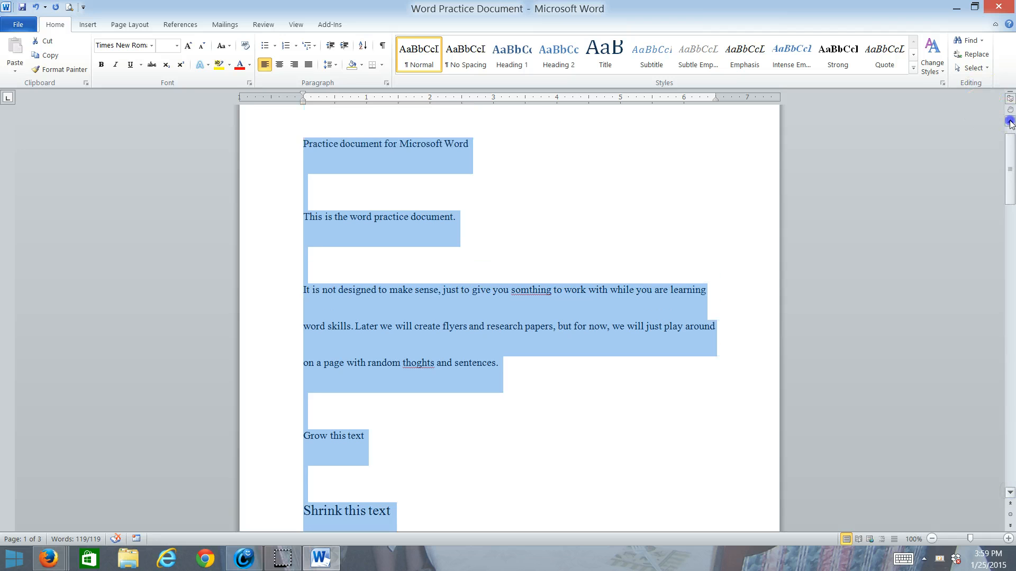
pyautogui.moveTo(1010, 135); pyautogui.dragTo(1004, 118)
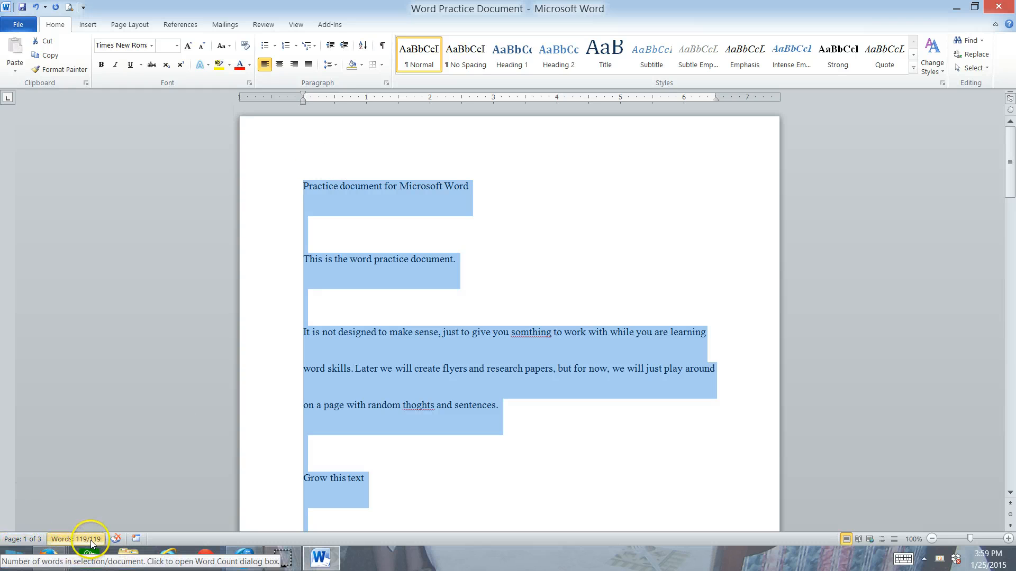
# View the document in Full Screen Reading, Web Layout, Outline and Draft views, ending in Print Layout
pyautogui.click(861, 538)
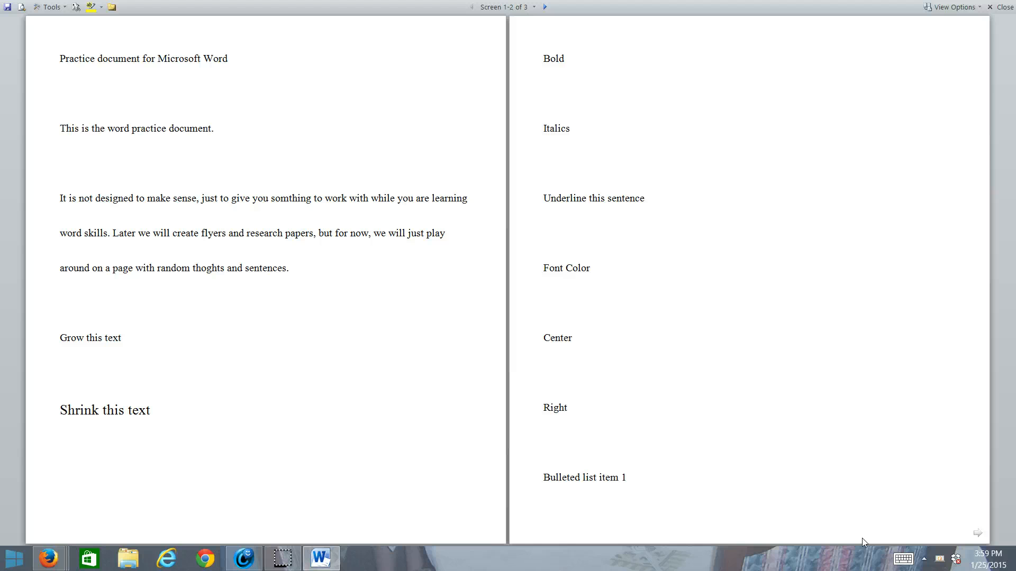
pyautogui.click(1005, 7)
pyautogui.click(871, 541)
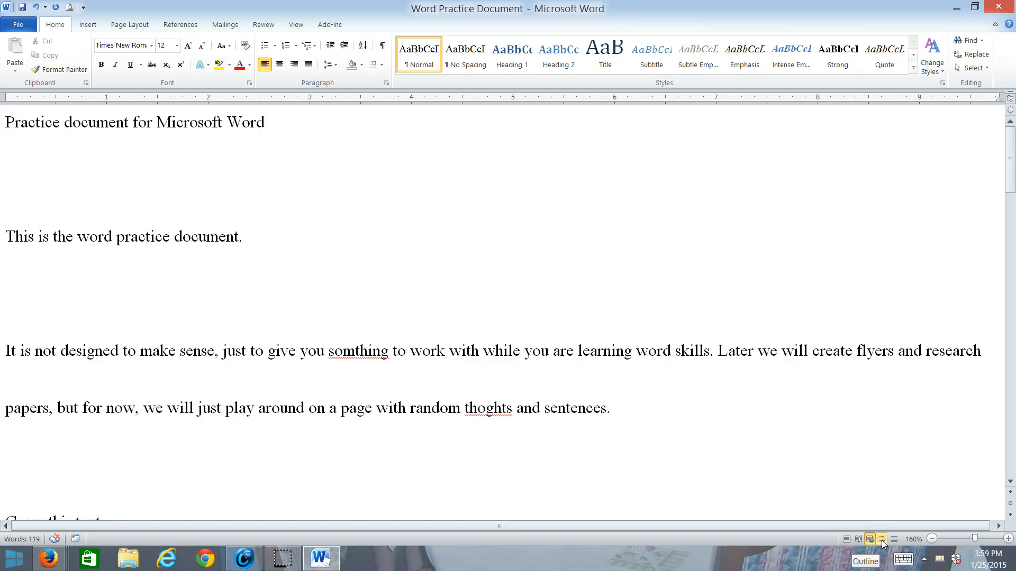
pyautogui.click(882, 540)
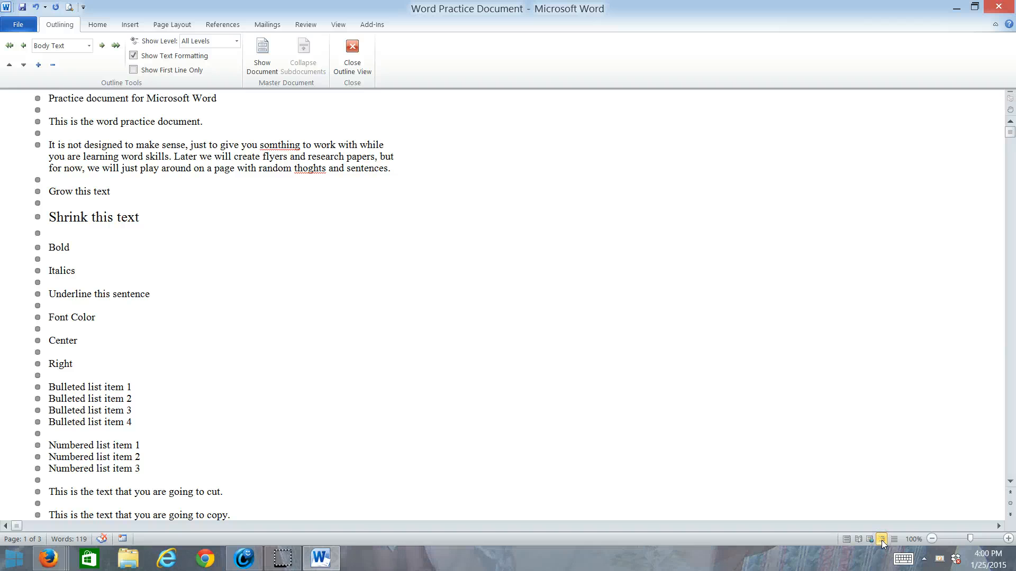
pyautogui.click(894, 539)
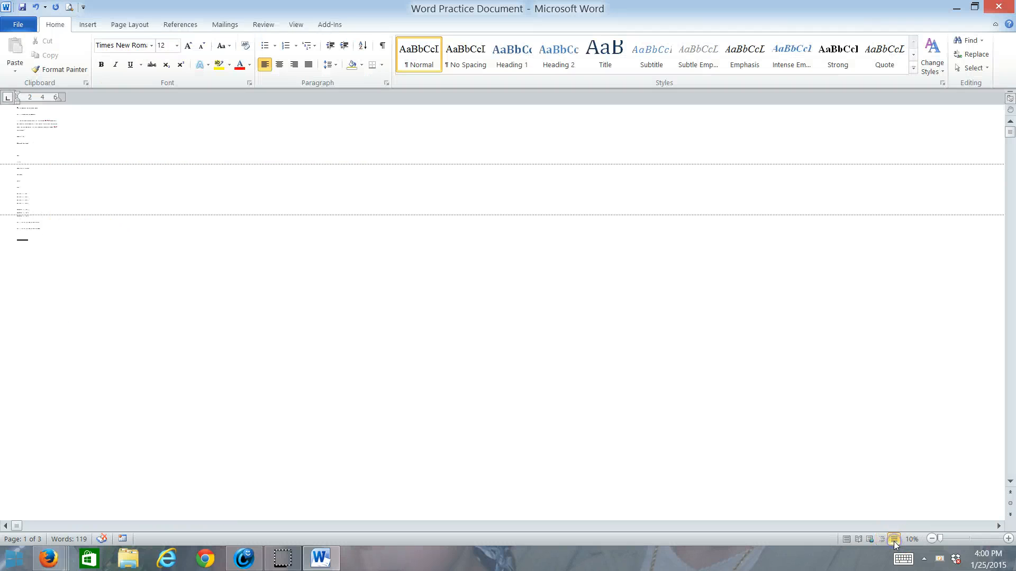
pyautogui.click(845, 539)
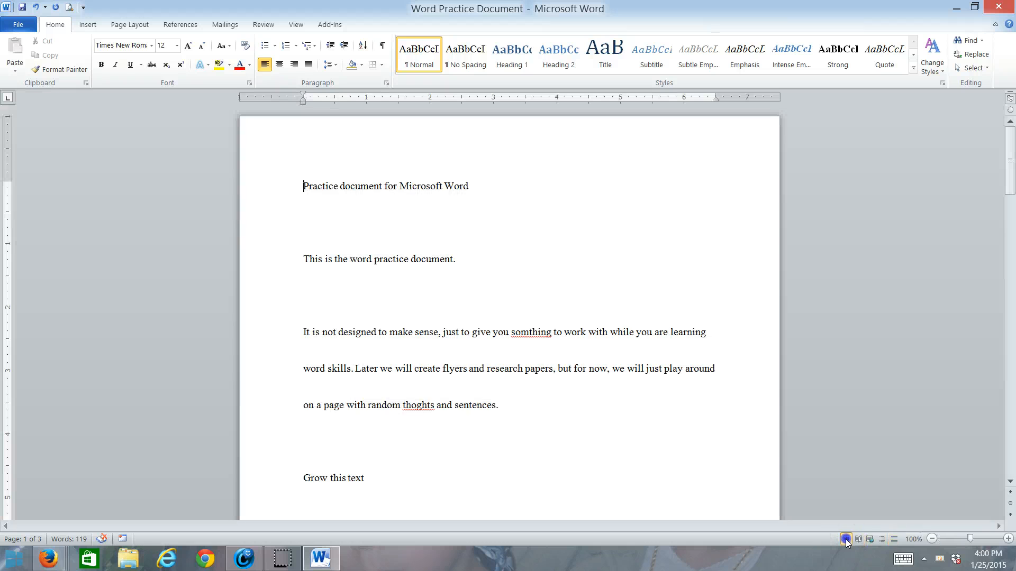
# Zoom the document in to 150% and return it to 100%
pyautogui.click(1008, 538)
pyautogui.click(1009, 539)
pyautogui.click(1008, 539)
pyautogui.click(1009, 539)
pyautogui.click(1008, 539)
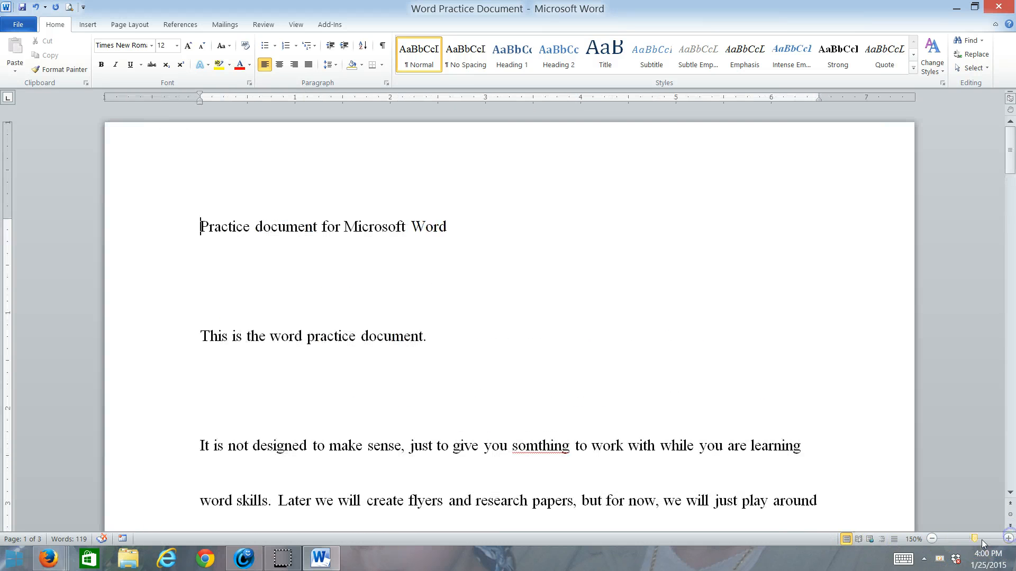
pyautogui.click(931, 539)
pyautogui.click(932, 538)
pyautogui.click(932, 539)
pyautogui.click(931, 539)
pyautogui.click(931, 539)
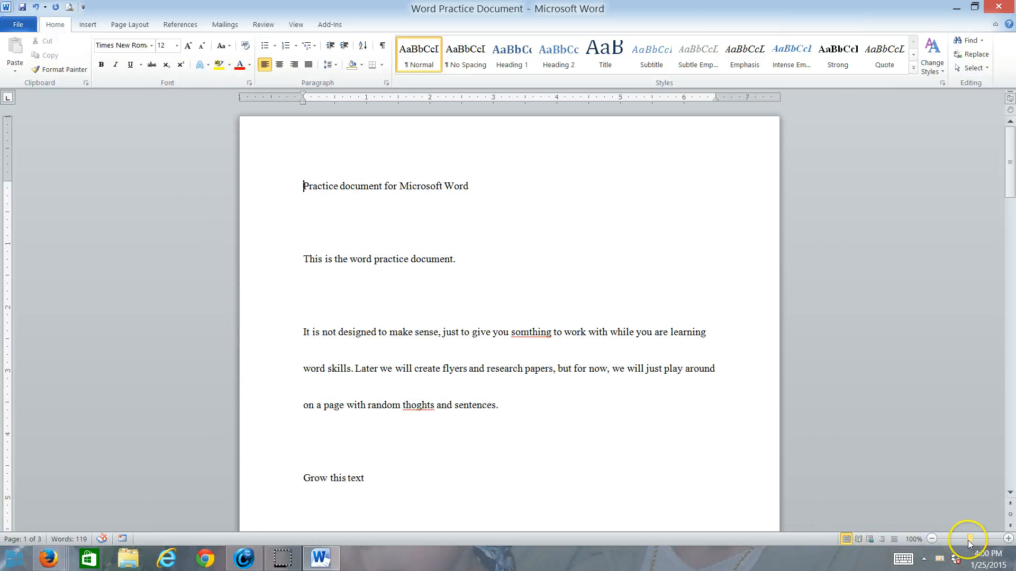
# Enlarge the document view to 158% and return to the title line
pyautogui.moveTo(969, 542); pyautogui.dragTo(975, 538)
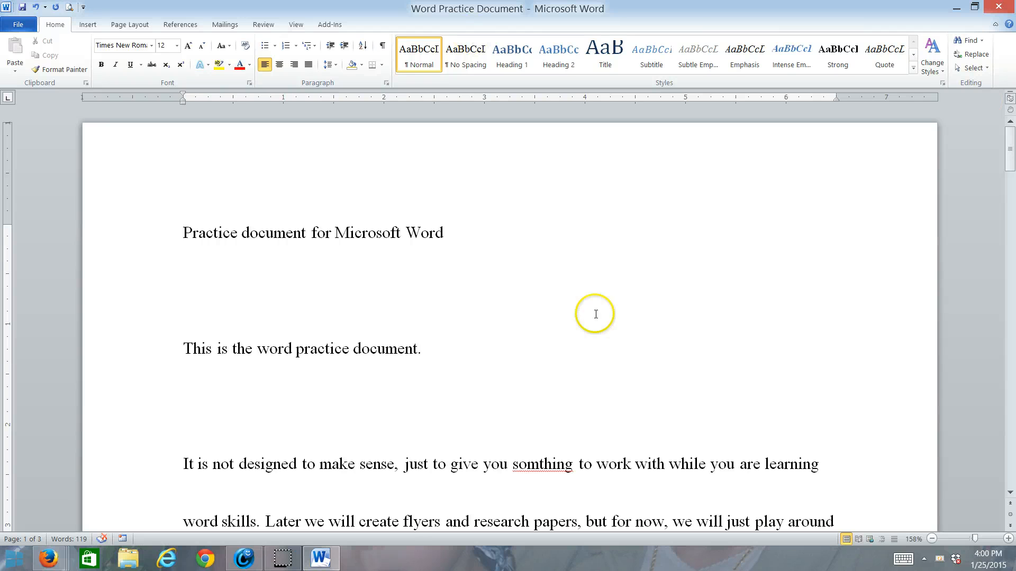
pyautogui.click(601, 233)
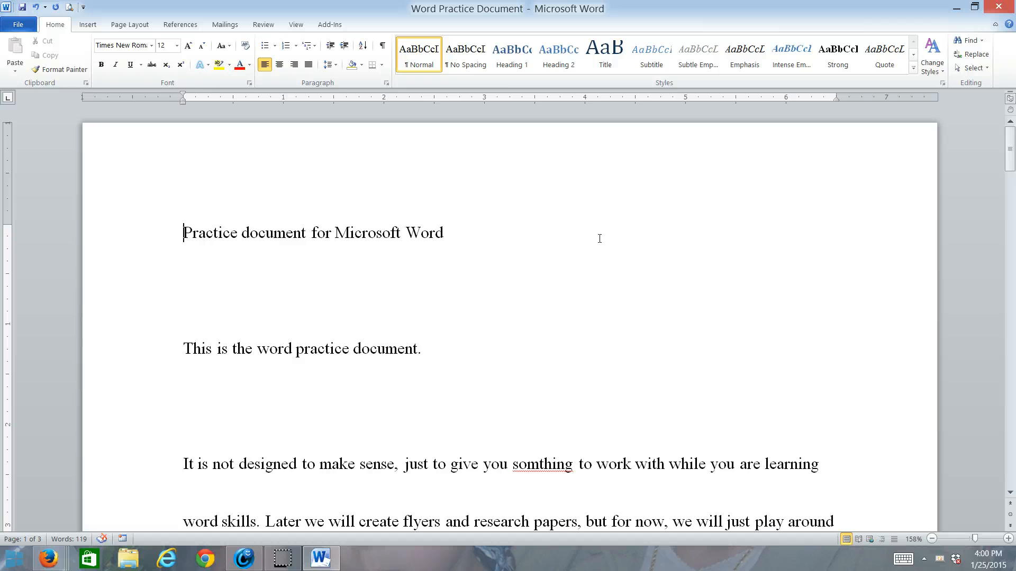
pyautogui.click(599, 238)
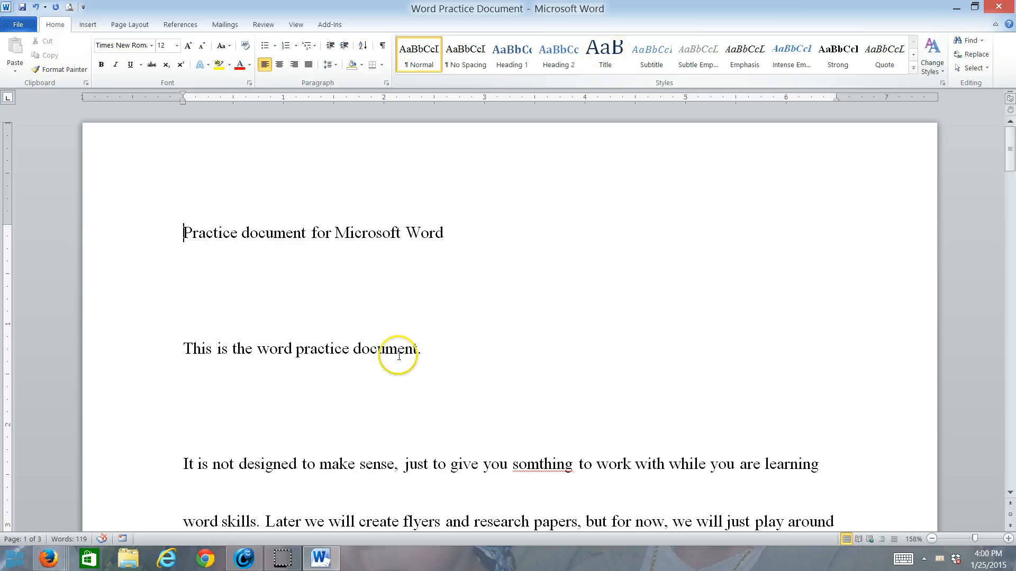
# Set the line spacing of the entire document to 1.0 and clear the selection
pyautogui.click(135, 270)
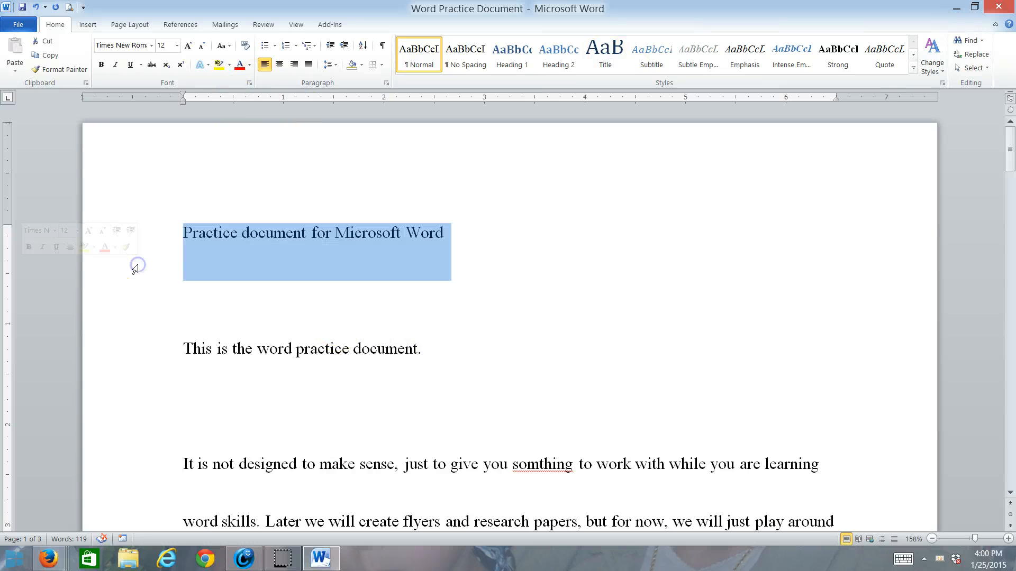
pyautogui.hotkey('ctrl', 'a')
pyautogui.click(334, 71)
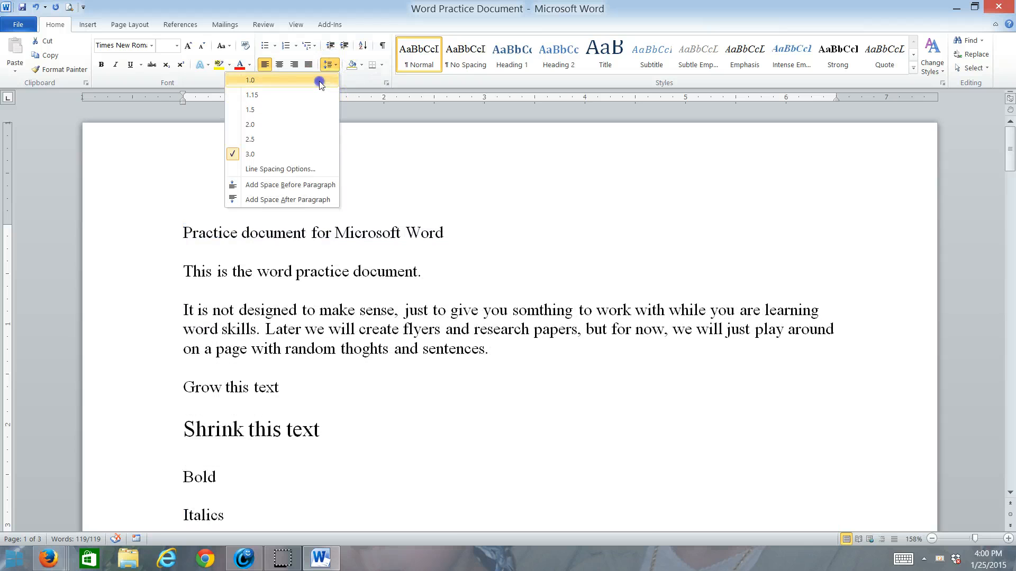
pyautogui.click(320, 80)
pyautogui.scroll(-2, 275, 277)
pyautogui.scroll(2, 255, 286)
pyautogui.click(255, 290)
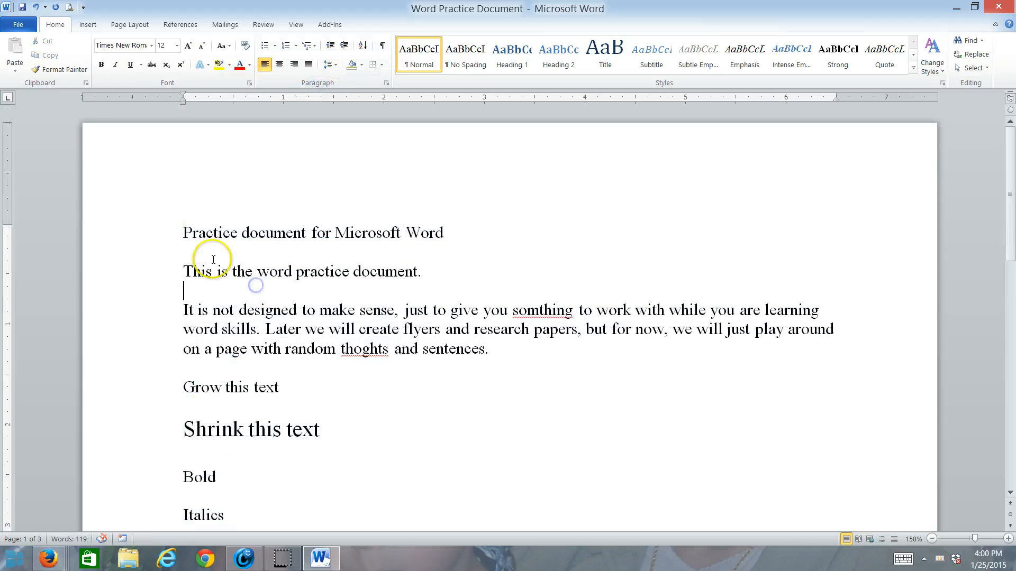
# Practice selecting passages that run across the opening lines, clearing each one, and finish by selecting the single word "document" in the title
pyautogui.moveTo(268, 310); pyautogui.dragTo(408, 358)
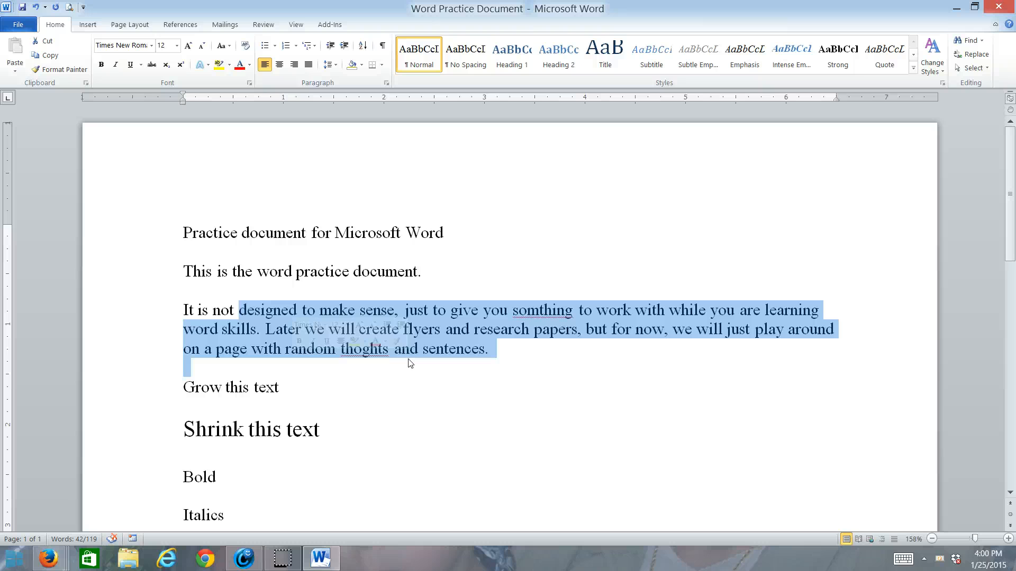
pyautogui.click(491, 491)
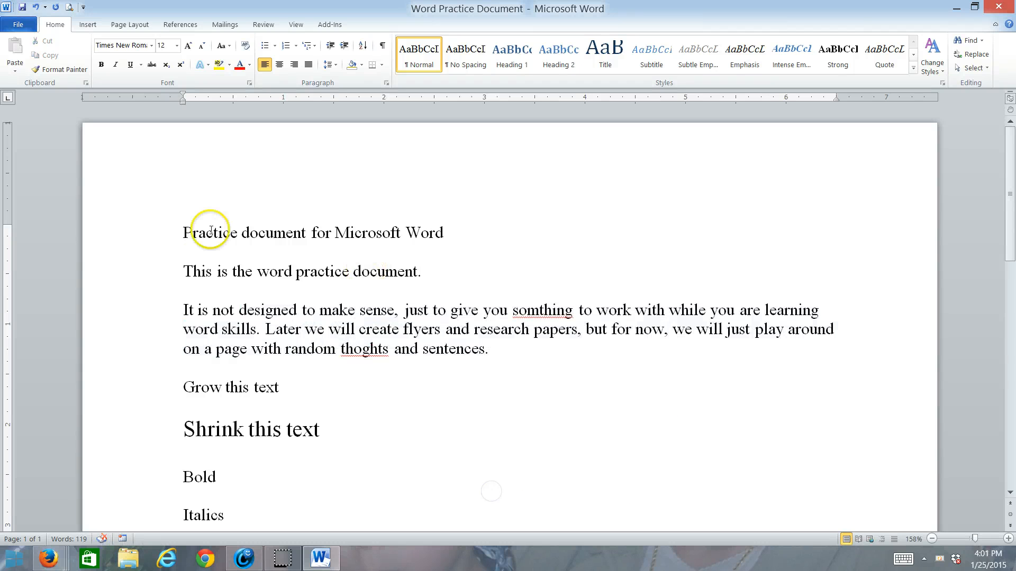
pyautogui.moveTo(233, 271); pyautogui.dragTo(381, 347)
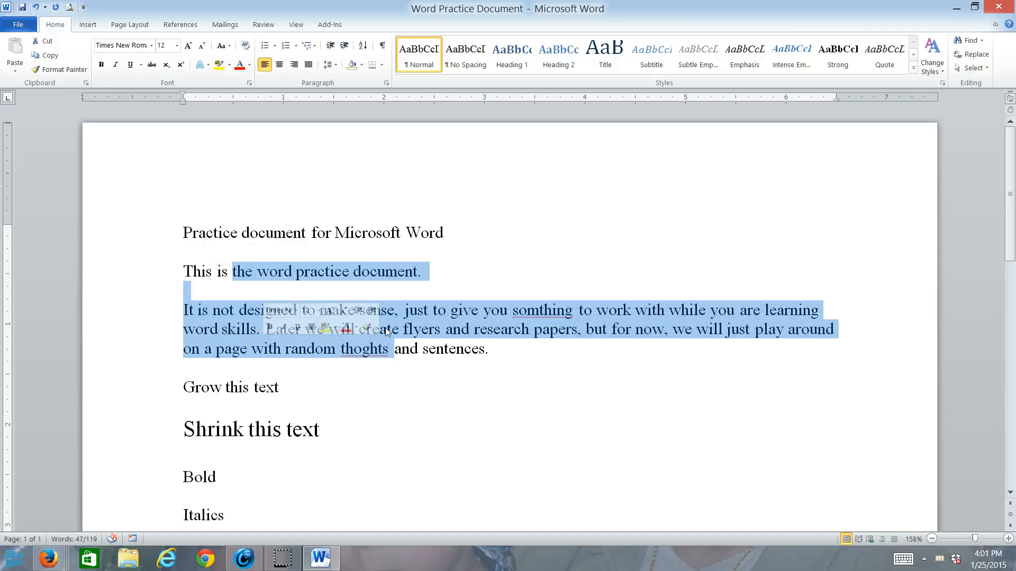
pyautogui.click(373, 200)
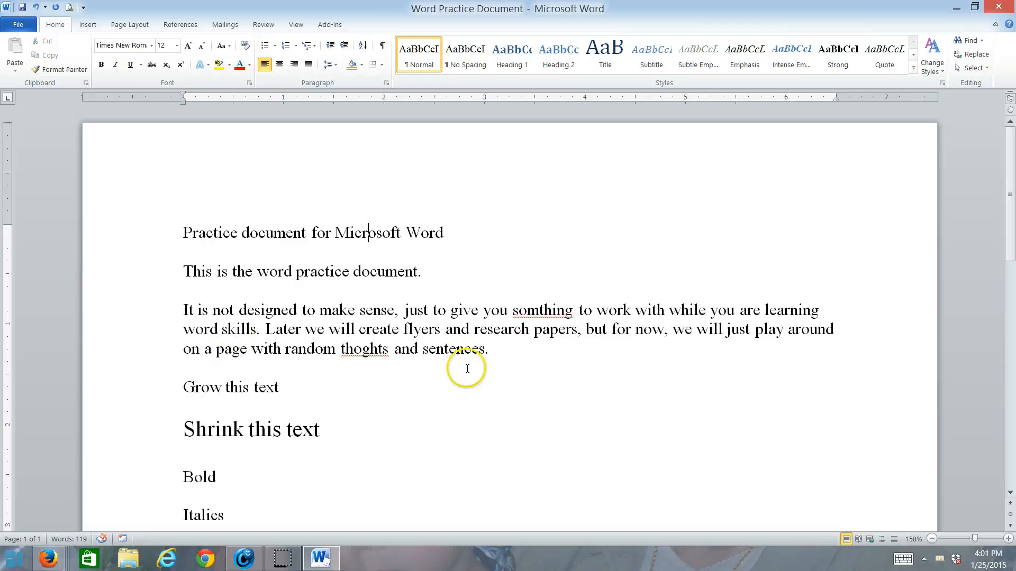
pyautogui.doubleClick(264, 234)
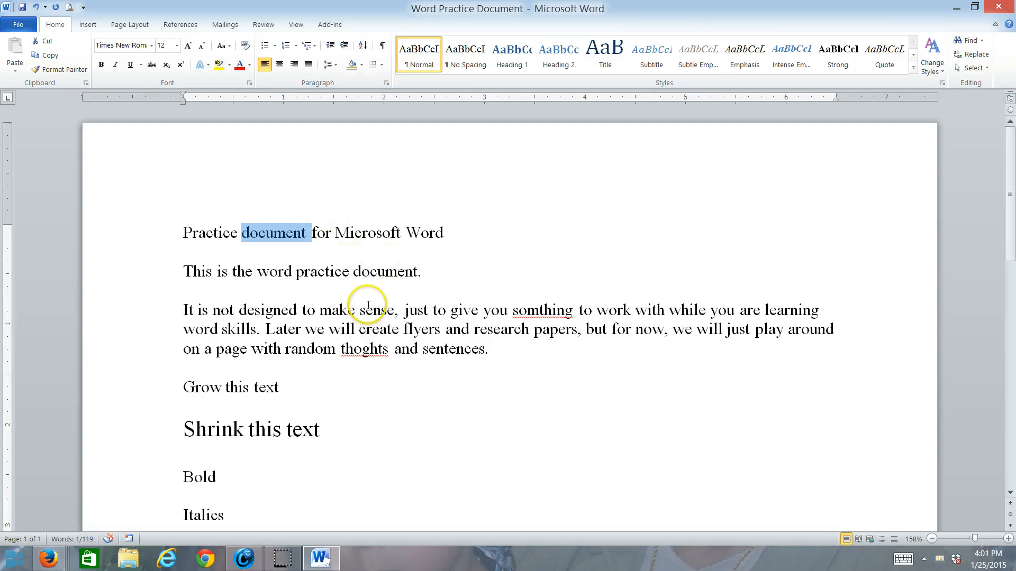
# Select individual lines near the top of the document one at a time, ending with the title, and select the whole "It is not designed" paragraph
pyautogui.click(122, 277)
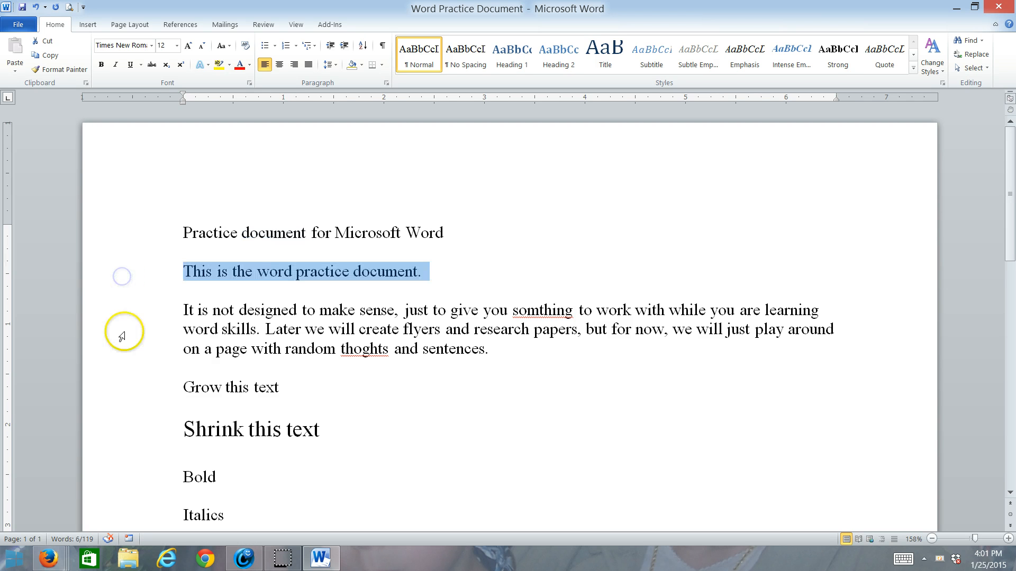
pyautogui.click(113, 310)
pyautogui.click(116, 332)
pyautogui.click(114, 365)
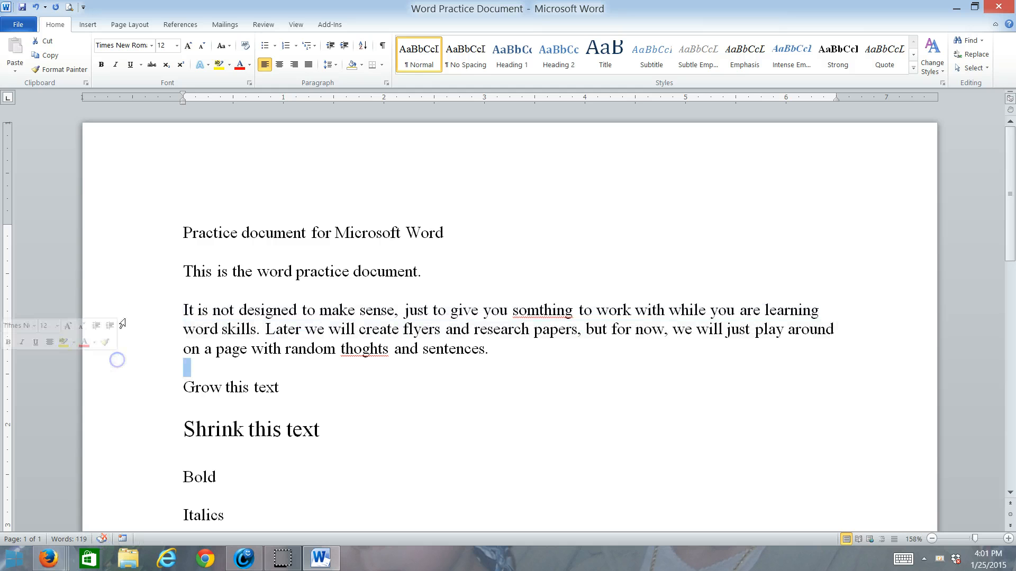
pyautogui.click(113, 352)
pyautogui.click(125, 293)
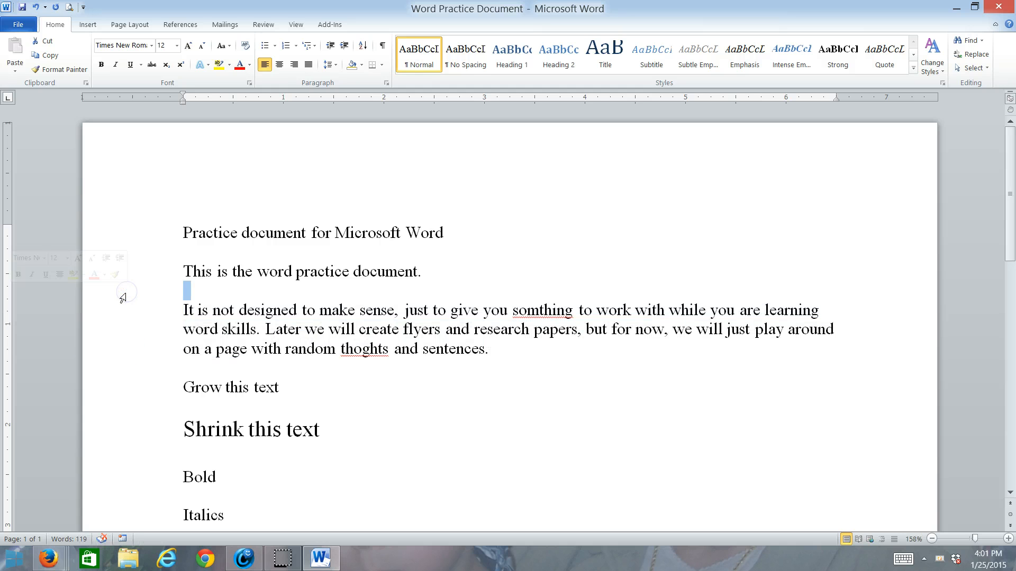
pyautogui.click(137, 233)
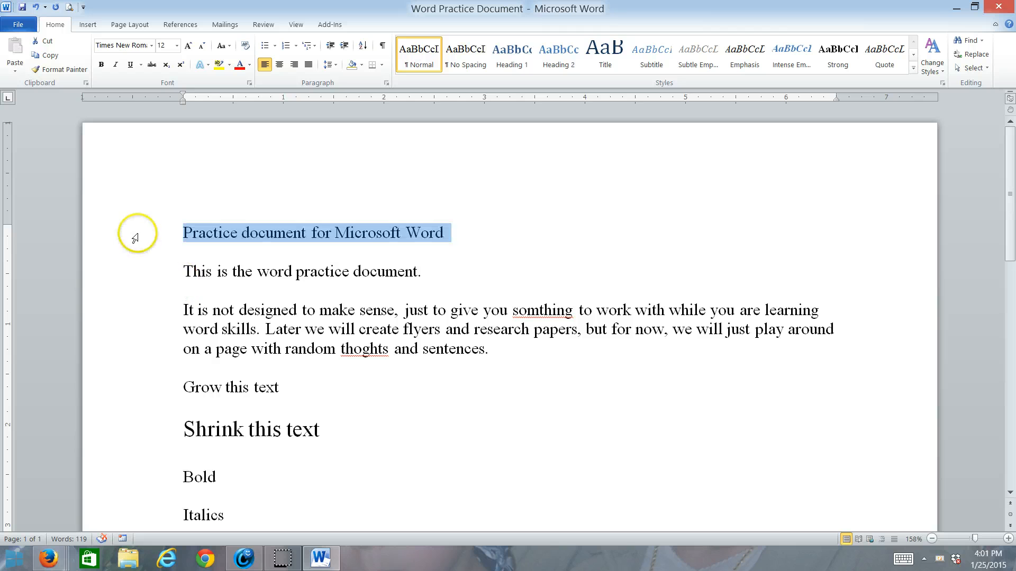
pyautogui.doubleClick(127, 323)
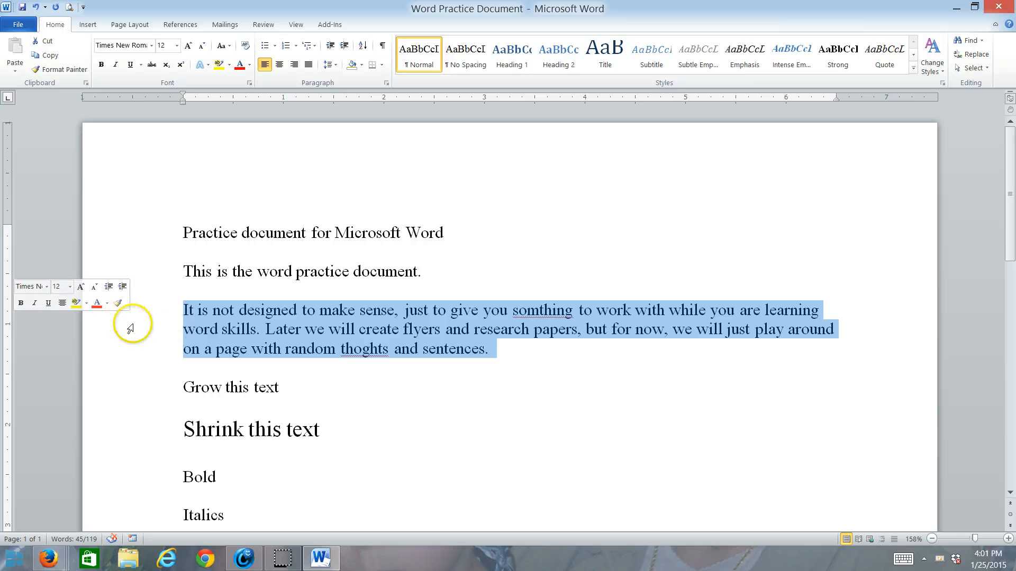
# Select the lines from "This is the word practice document." through "Shrink this text", and select the entire document from the margin
pyautogui.moveTo(149, 280); pyautogui.dragTo(174, 450)
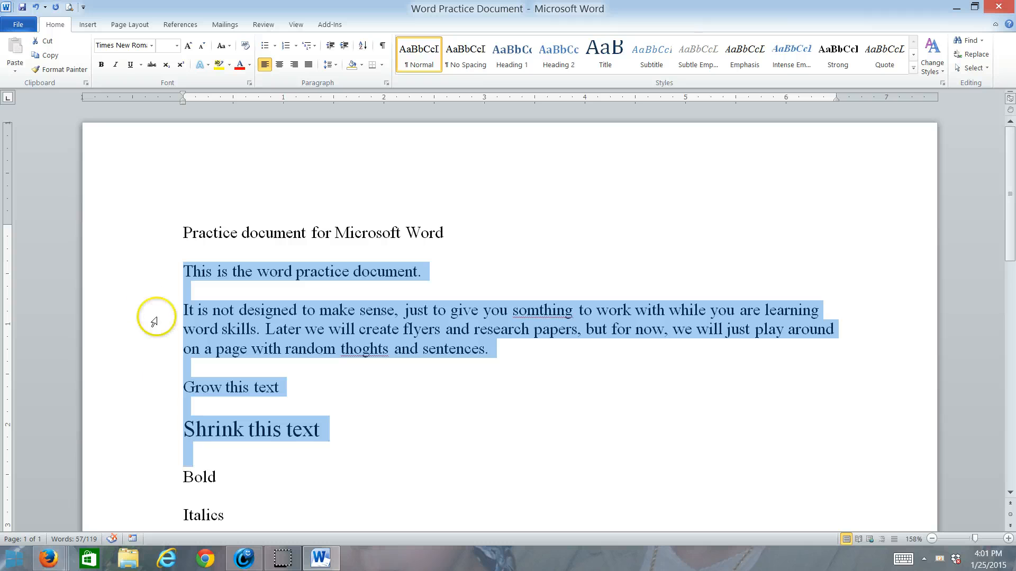
pyautogui.click(109, 317)
pyautogui.tripleClick(108, 316)
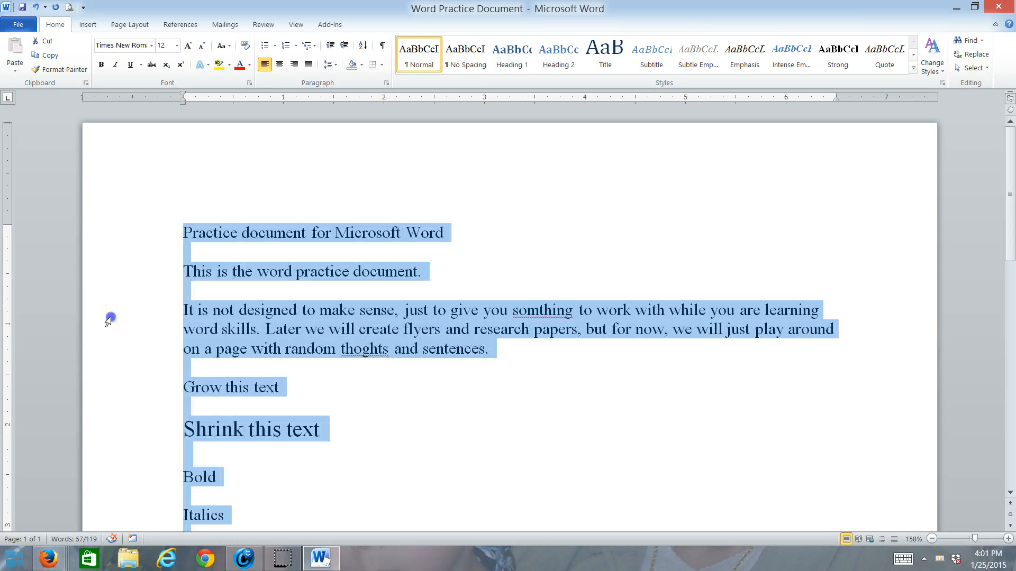
pyautogui.scroll(-15, 126, 392)
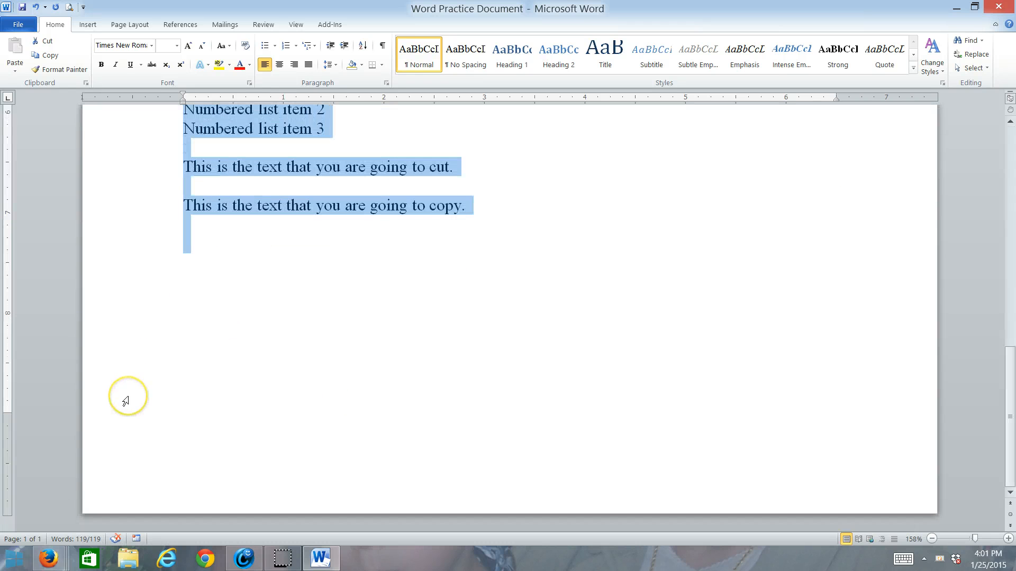
pyautogui.scroll(15, 127, 394)
pyautogui.click(106, 323)
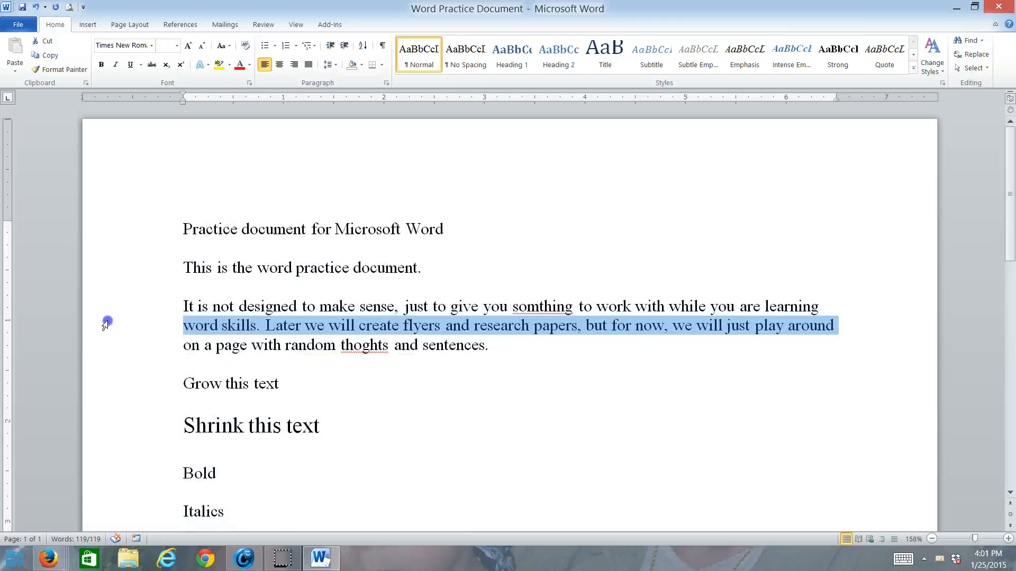
# Sweep a selection from the title down to the document's end, shorten it to "Bulleted list item 2", and clear it
pyautogui.click(185, 221)
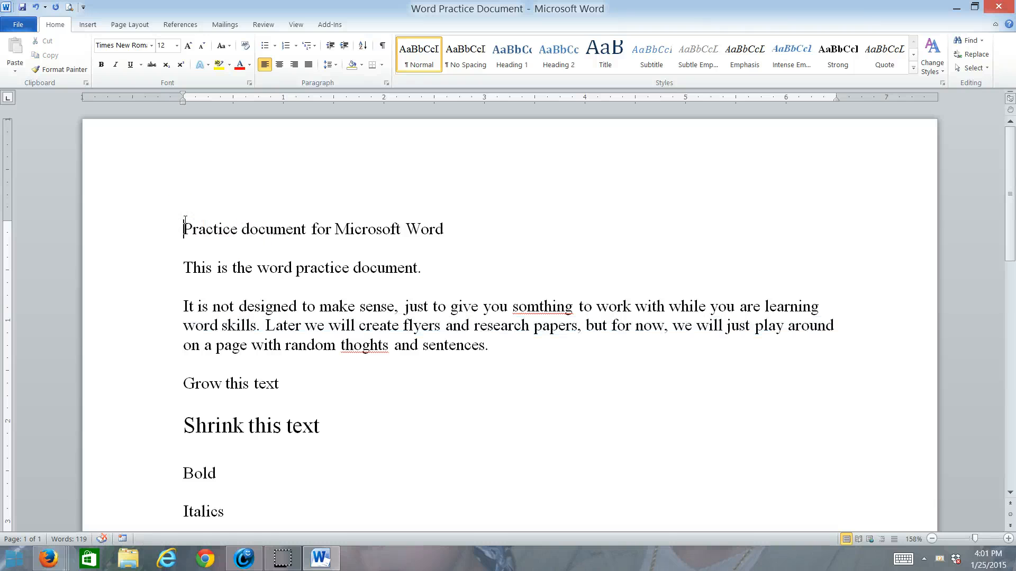
pyautogui.moveTo(154, 219); pyautogui.dragTo(156, 529)
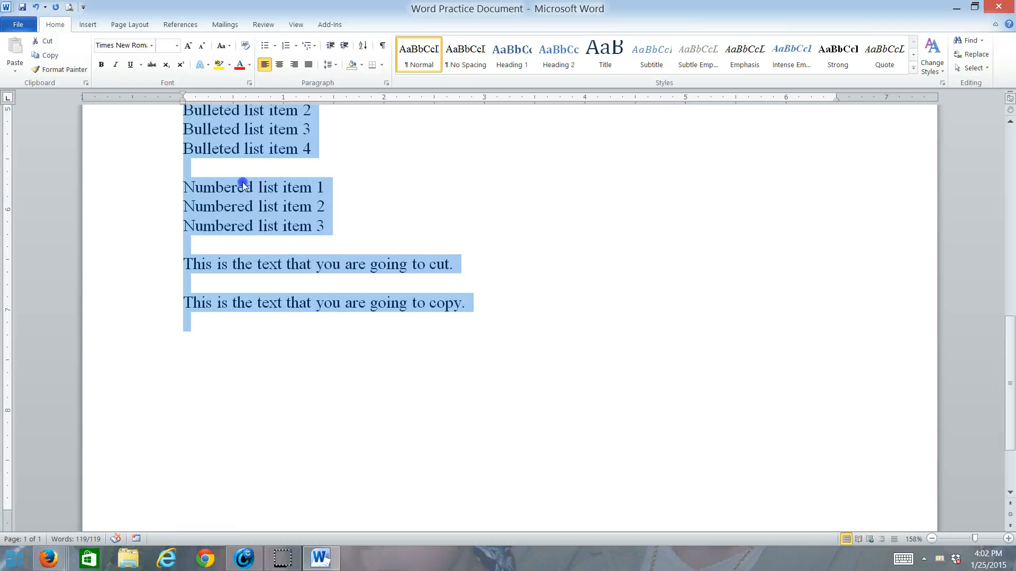
pyautogui.keyDown('shift'); pyautogui.click(267, 113); pyautogui.keyUp('shift')
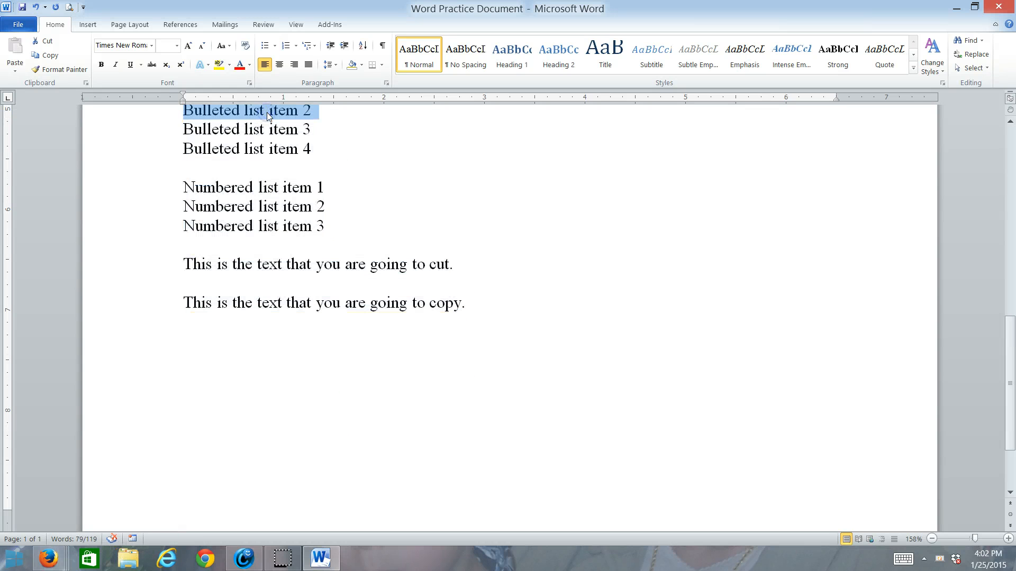
pyautogui.click(337, 137)
# From the start of the title, extend and shrink one selection to "thoghts", "Shrink this text", "Underline this", "Grow this text" and the second line, and clear it
pyautogui.scroll(4, 337, 138)
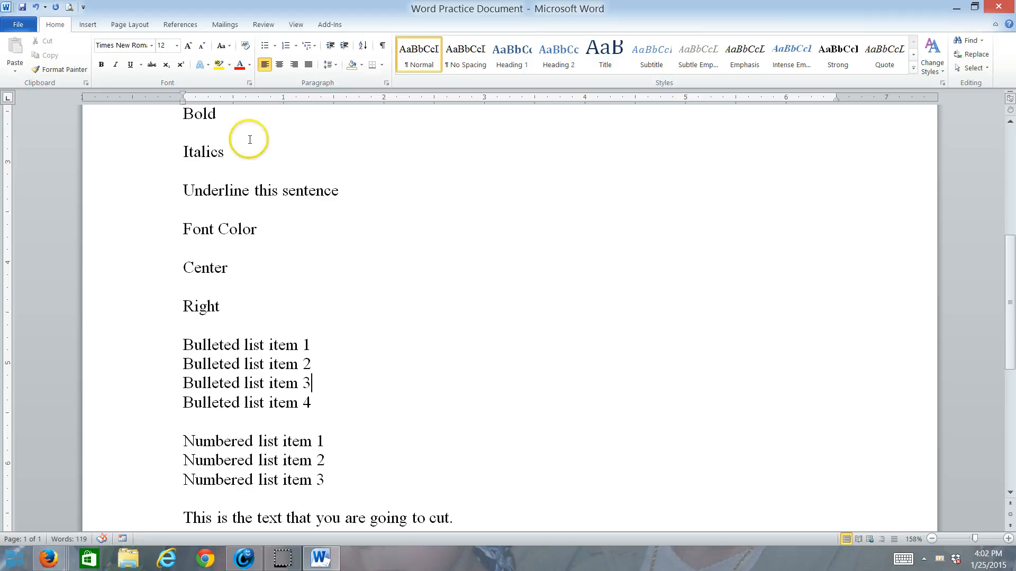
pyautogui.scroll(5, 222, 164)
pyautogui.click(178, 170)
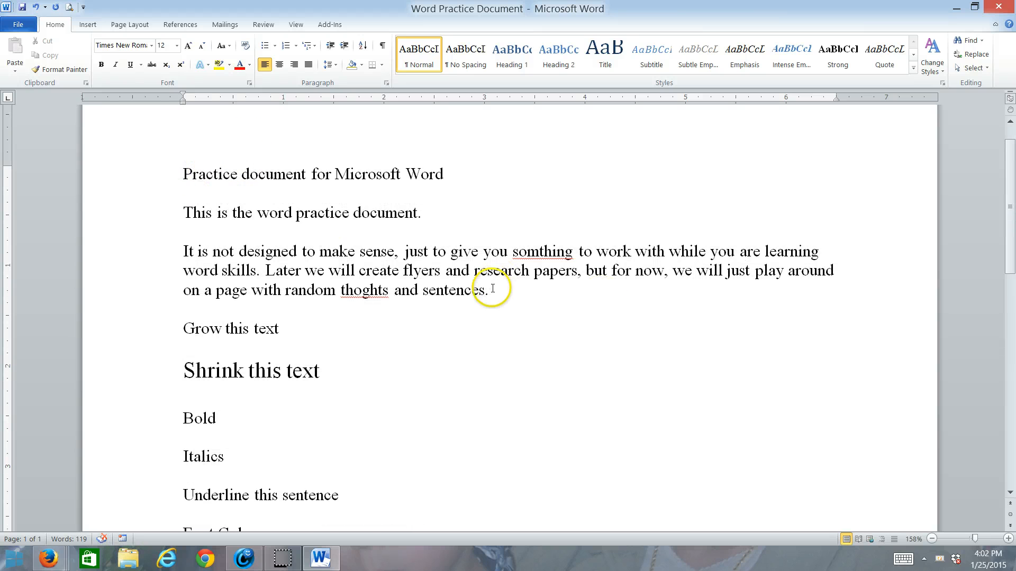
pyautogui.keyDown('shift'); pyautogui.click(389, 290); pyautogui.keyUp('shift')
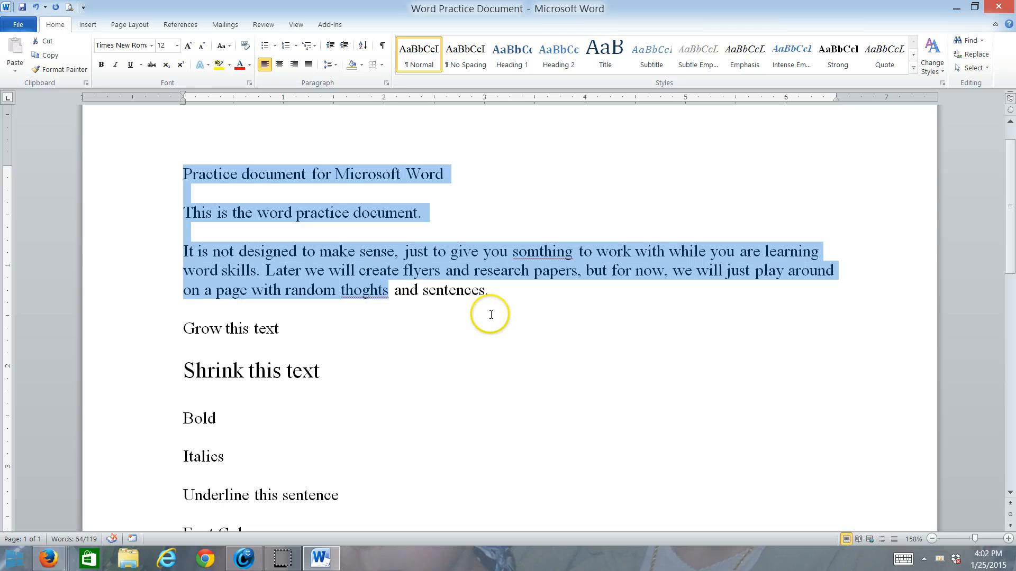
pyautogui.keyDown('shift'); pyautogui.click(333, 375); pyautogui.keyUp('shift')
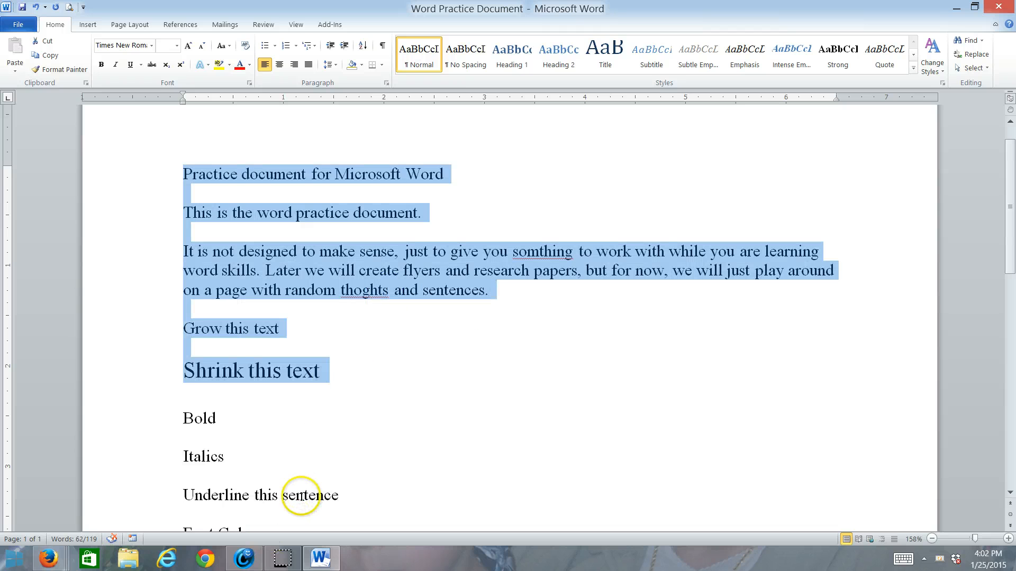
pyautogui.keyDown('shift'); pyautogui.click(280, 496); pyautogui.keyUp('shift')
pyautogui.keyDown('shift'); pyautogui.click(281, 328); pyautogui.keyUp('shift')
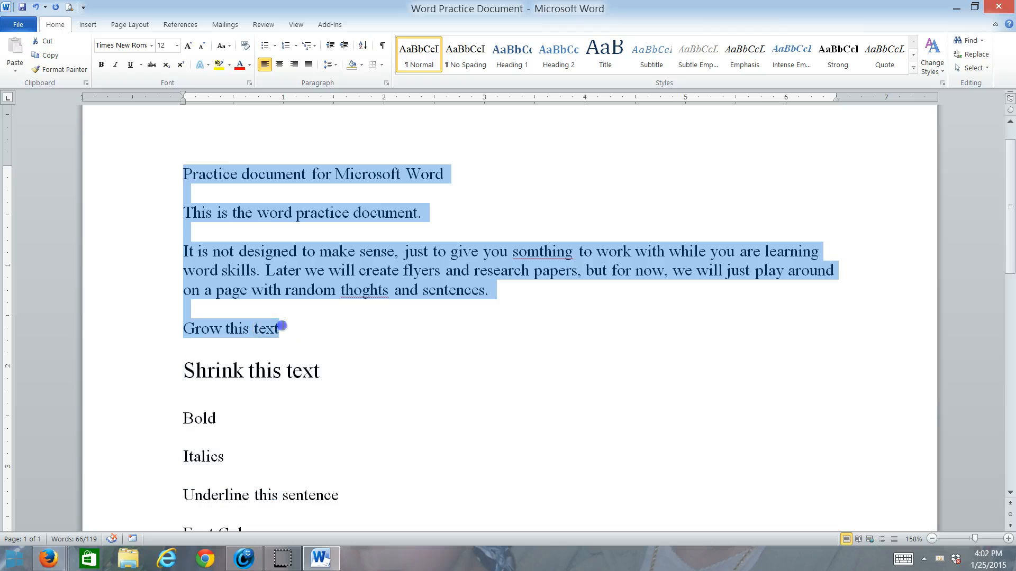
pyautogui.keyDown('shift'); pyautogui.click(284, 212); pyautogui.keyUp('shift')
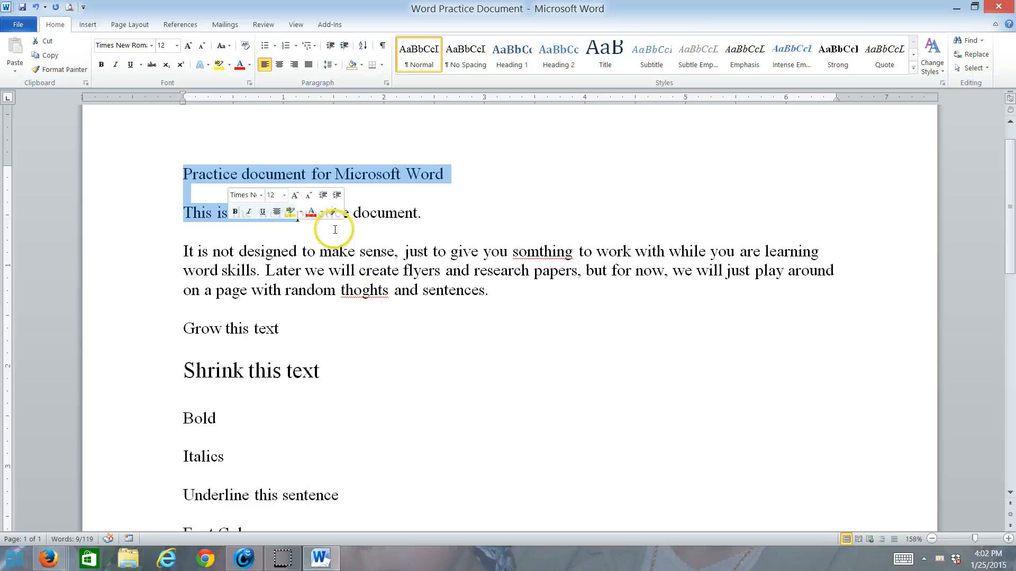
pyautogui.click(365, 306)
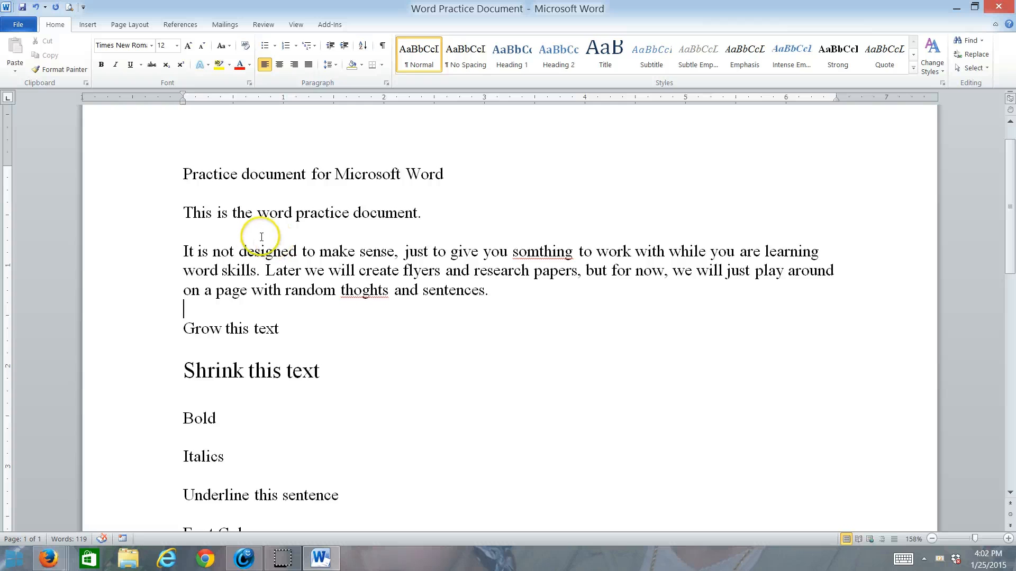
# Select the text from the start of the title to the word "random" and save the document
pyautogui.click(182, 173)
pyautogui.keyDown('shift'); pyautogui.click(338, 290); pyautogui.keyUp('shift')
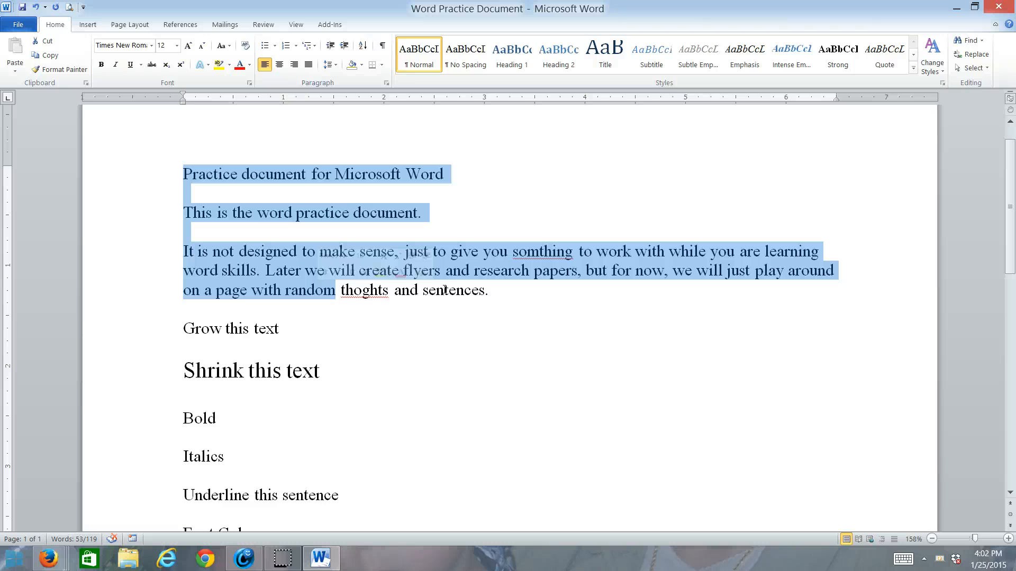
pyautogui.click(23, 8)
# Switch to the Sakai course site in Firefox and open its Drop Box
pyautogui.moveTo(49, 558)
pyautogui.click(45, 502)
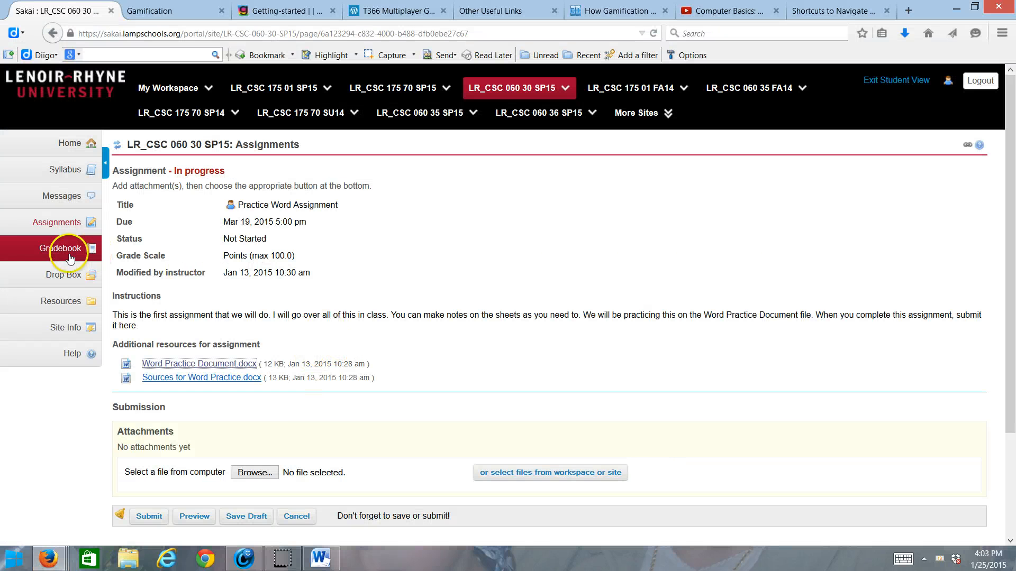
pyautogui.click(56, 284)
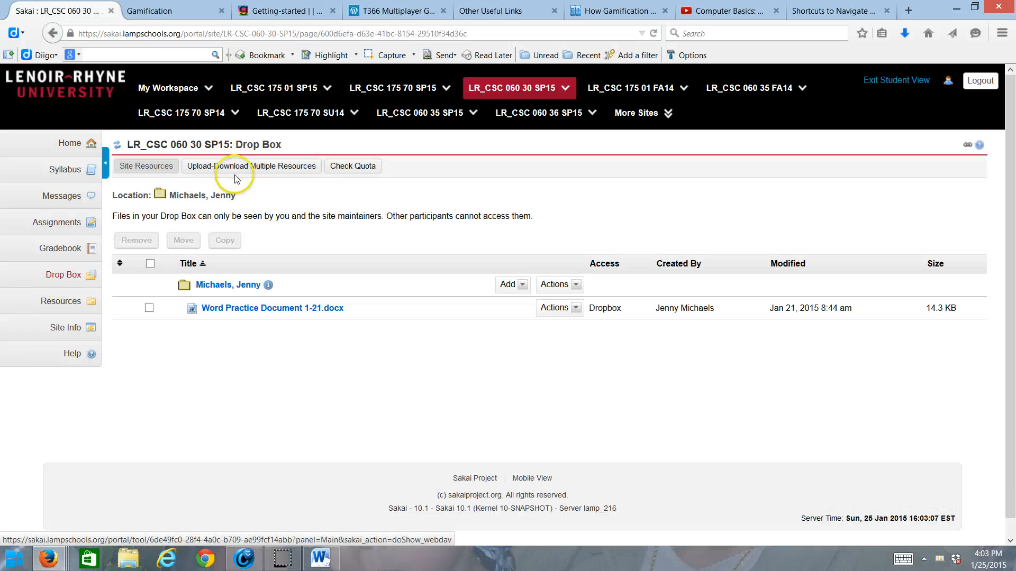
# Start a file upload to the personal Drop Box folder and switch it to file browser upload
pyautogui.click(524, 285)
pyautogui.click(521, 303)
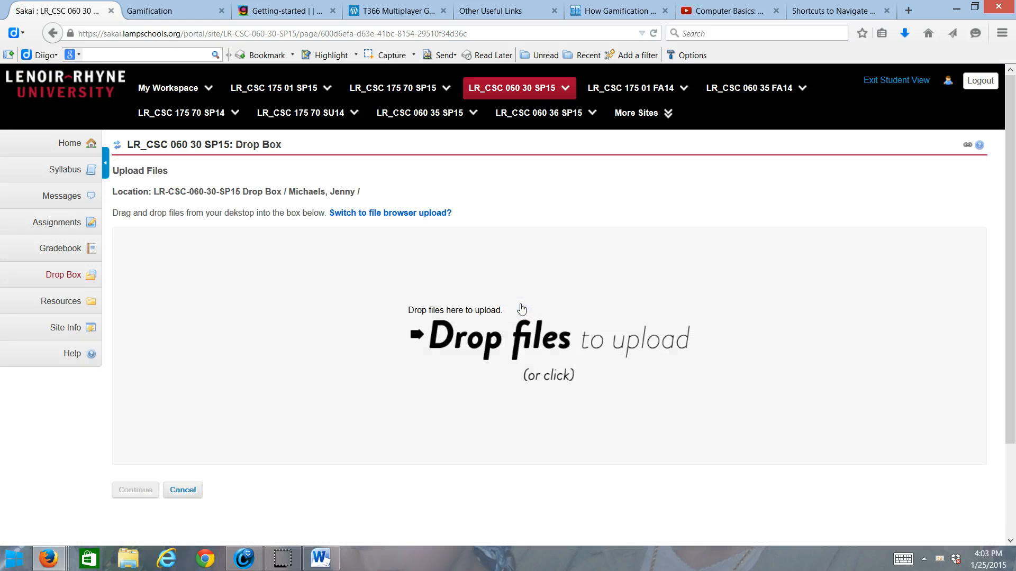
pyautogui.click(403, 214)
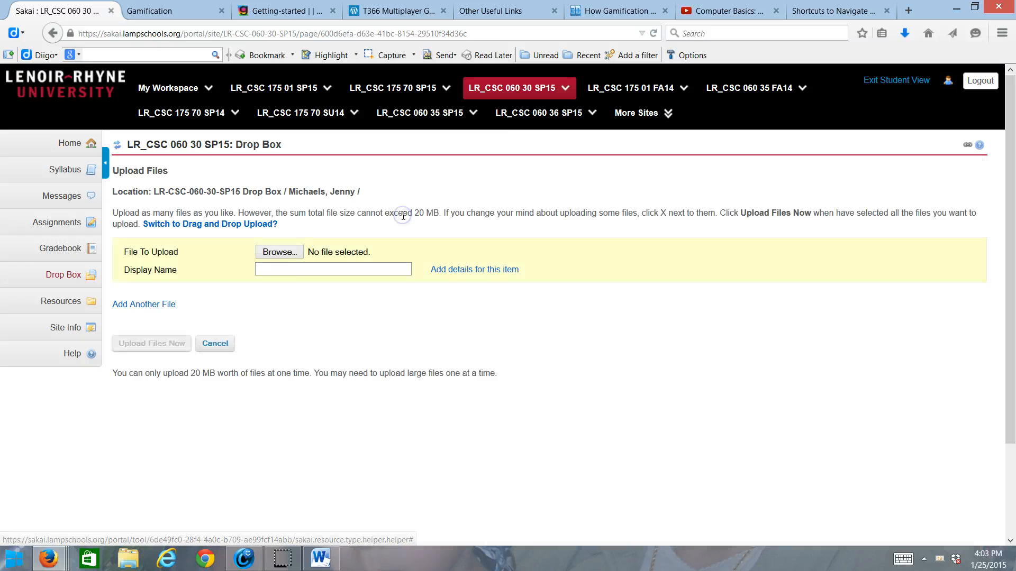
# Choose Word Practice Document from the Documents folder and upload it to the Drop Box
pyautogui.click(280, 252)
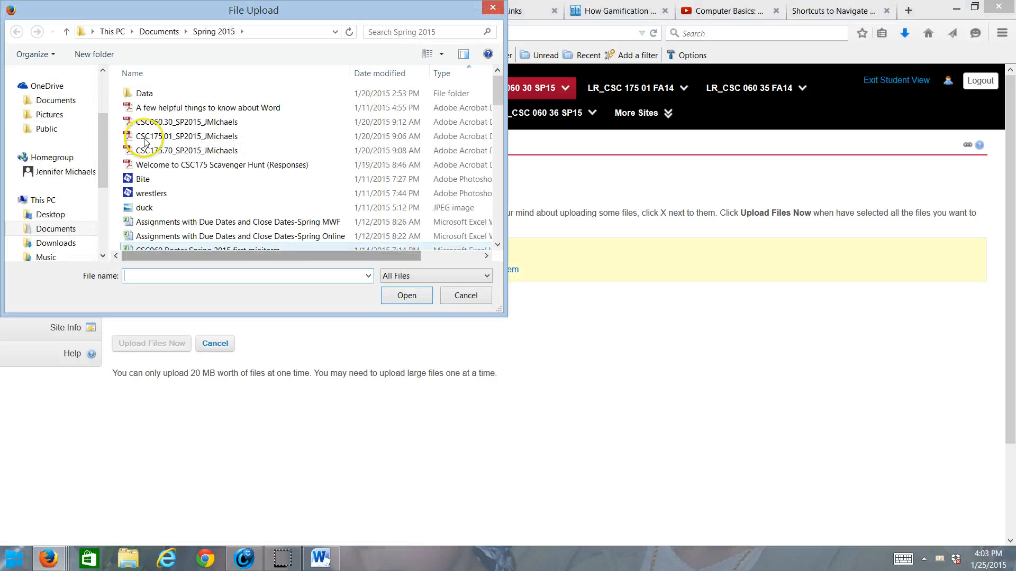
pyautogui.click(161, 31)
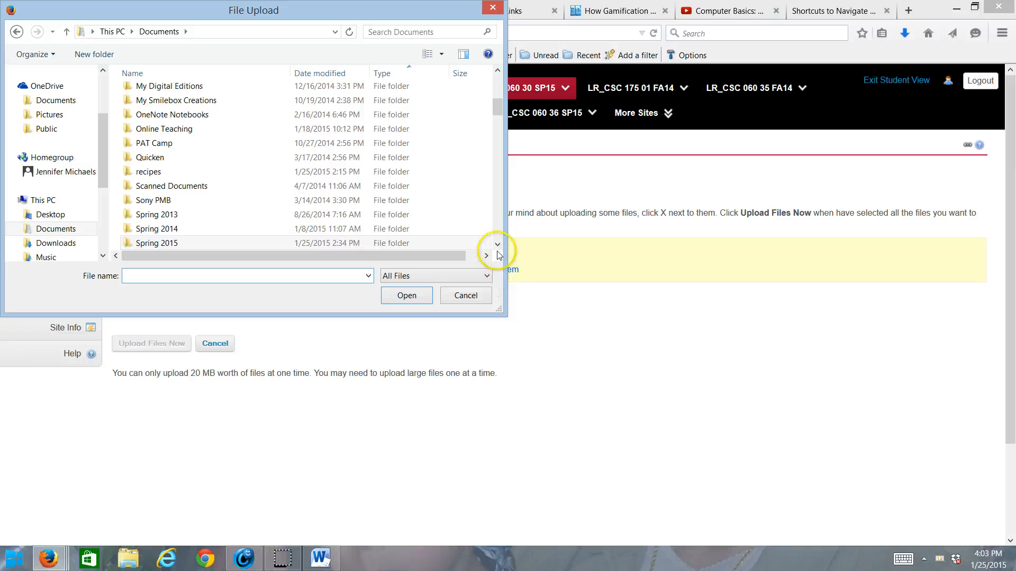
pyautogui.scroll(-8, 497, 233)
pyautogui.scroll(-10, 497, 233)
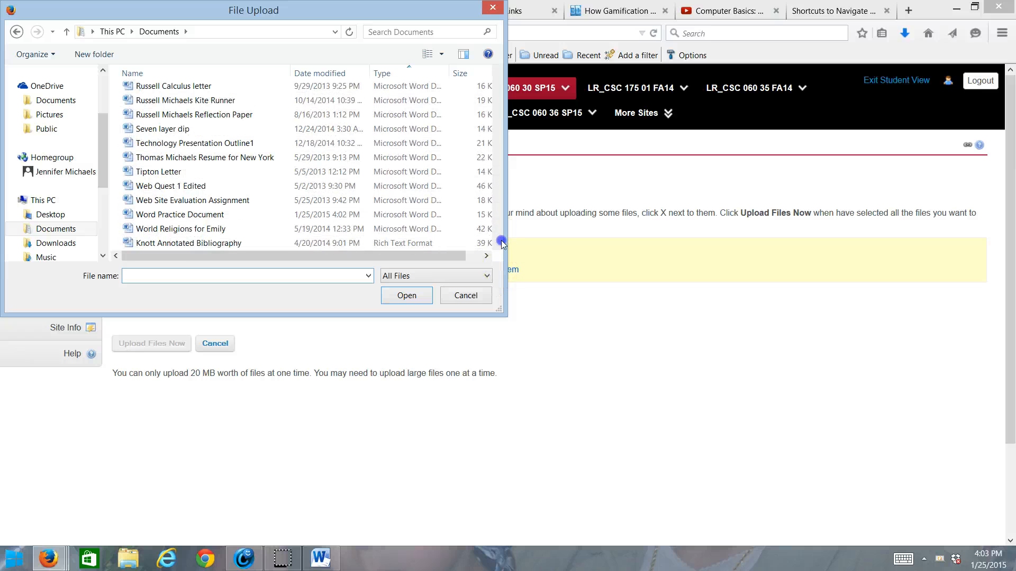
pyautogui.click(243, 213)
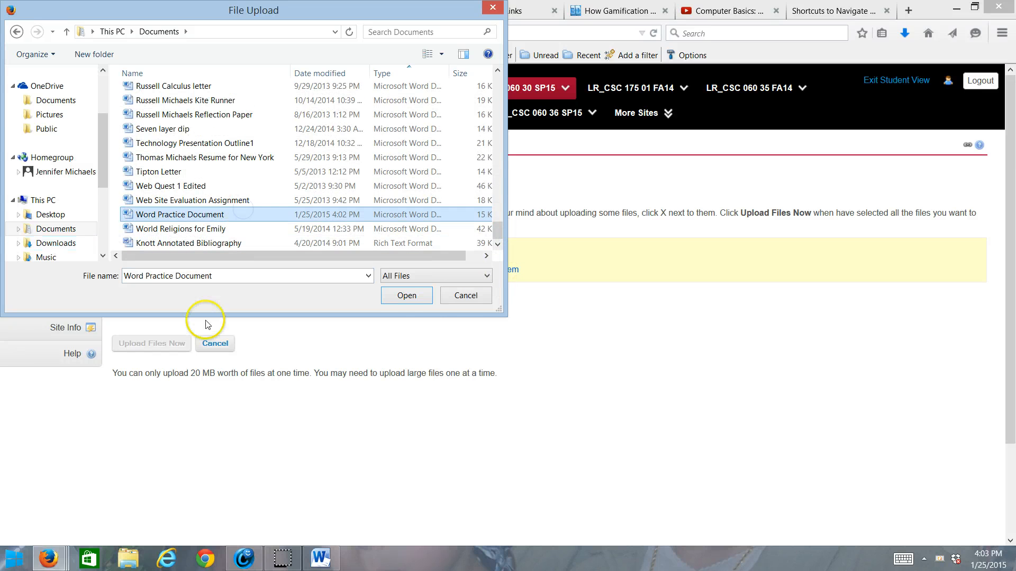
pyautogui.click(404, 295)
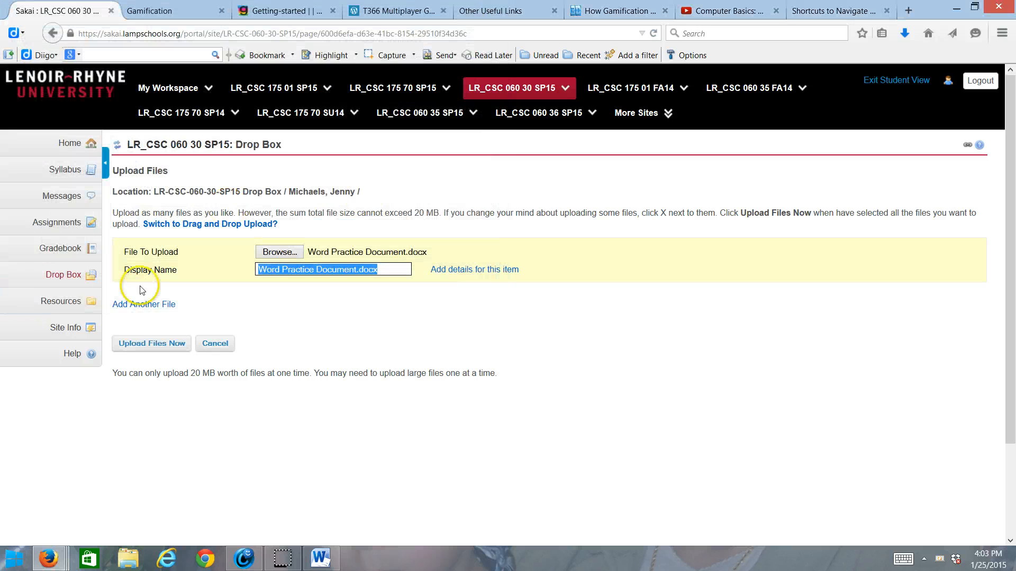
pyautogui.click(144, 343)
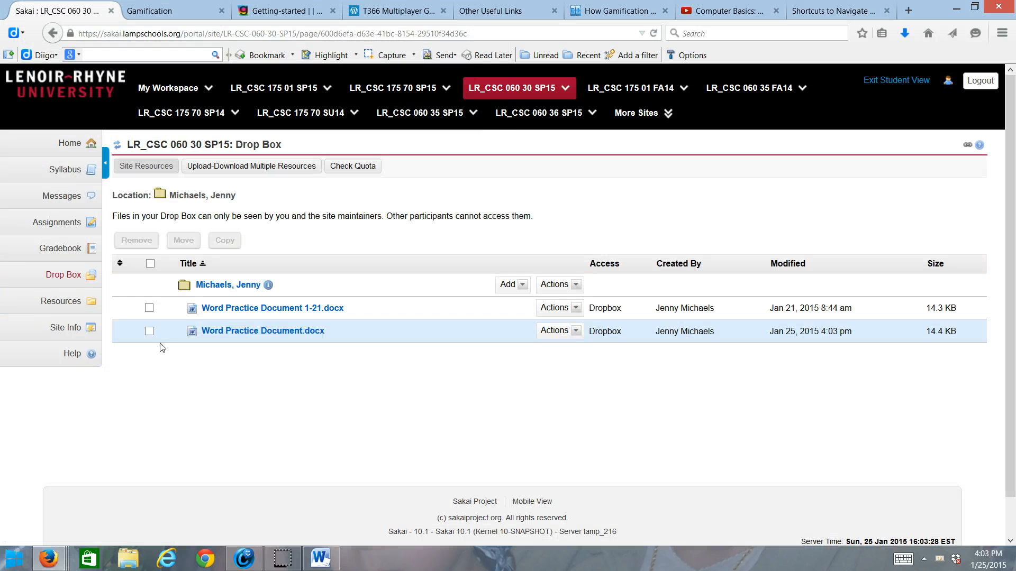